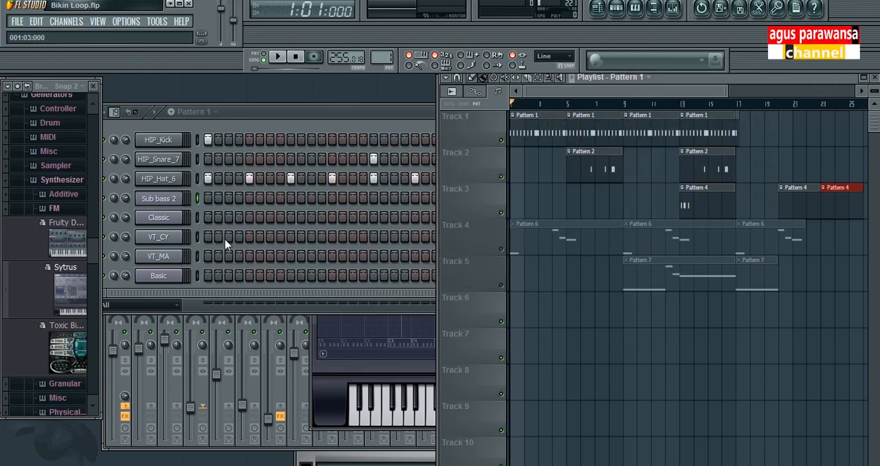
Play the existing song arrangement from the beginning and stop playback
{"action": "key", "text": "space"}
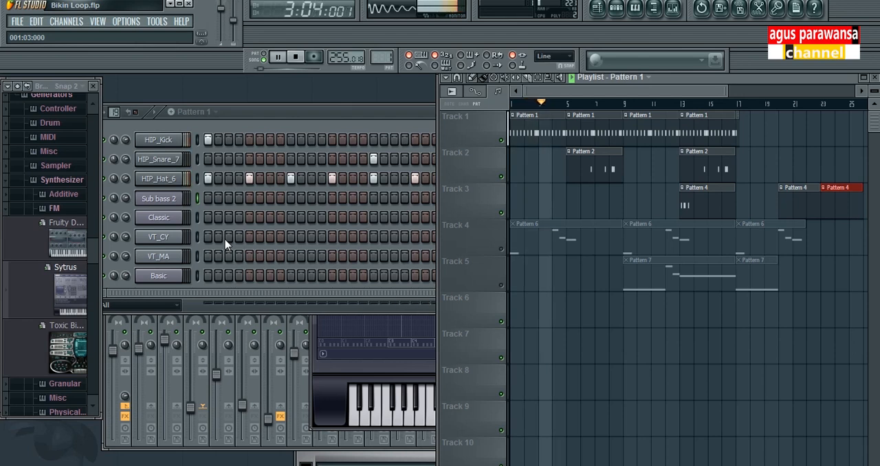
{"action": "key", "text": "space"}
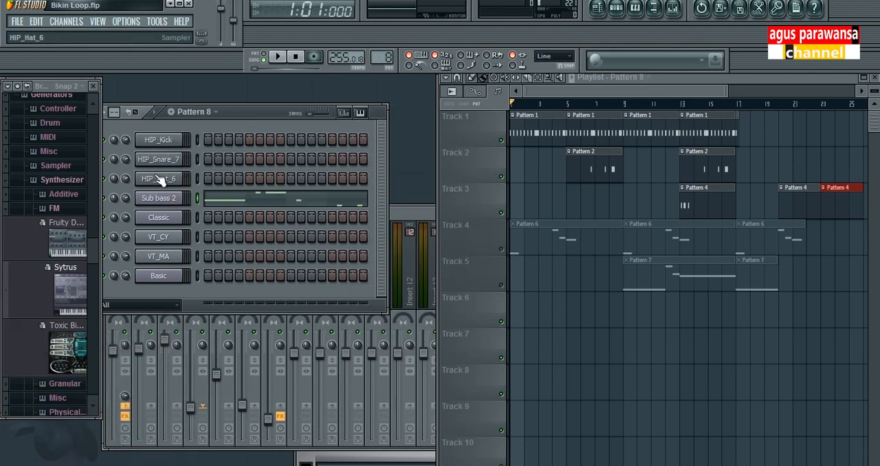
Add an Audio Clip channel and load Fruity DX10 from the FM synthesizers onto it
{"action": "left_click", "coordinate": [71, 22]}
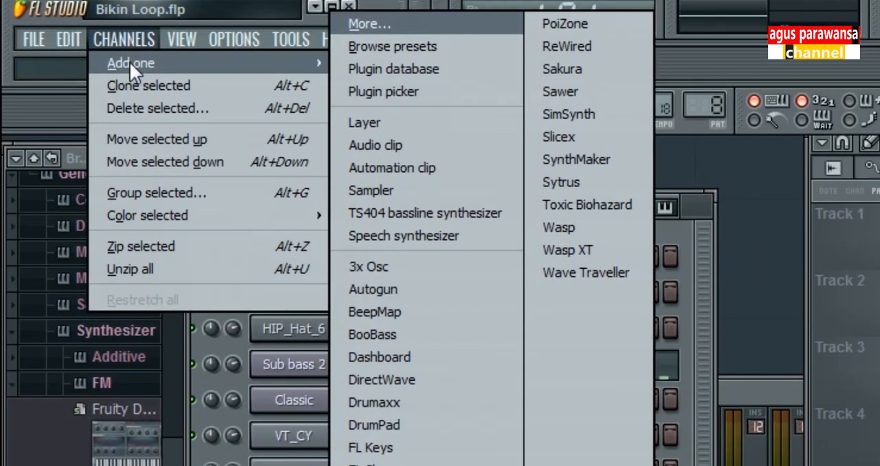
{"action": "left_click", "coordinate": [417, 142]}
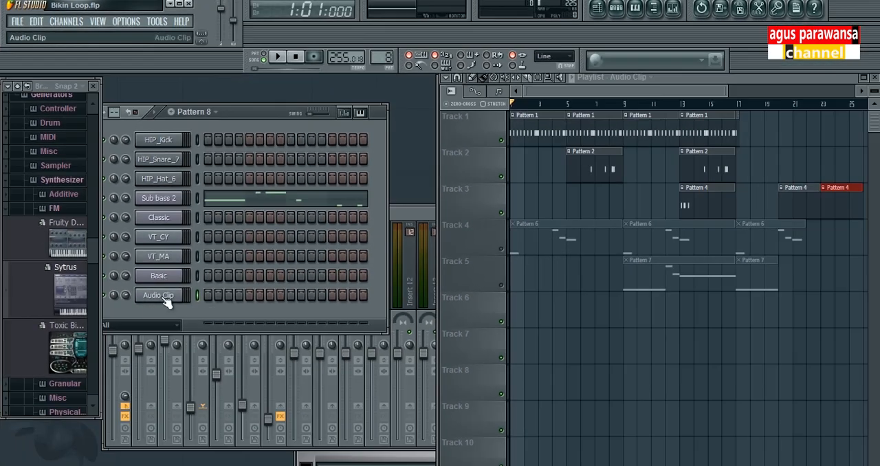
{"action": "left_click", "coordinate": [8, 211]}
{"action": "left_click", "coordinate": [8, 209]}
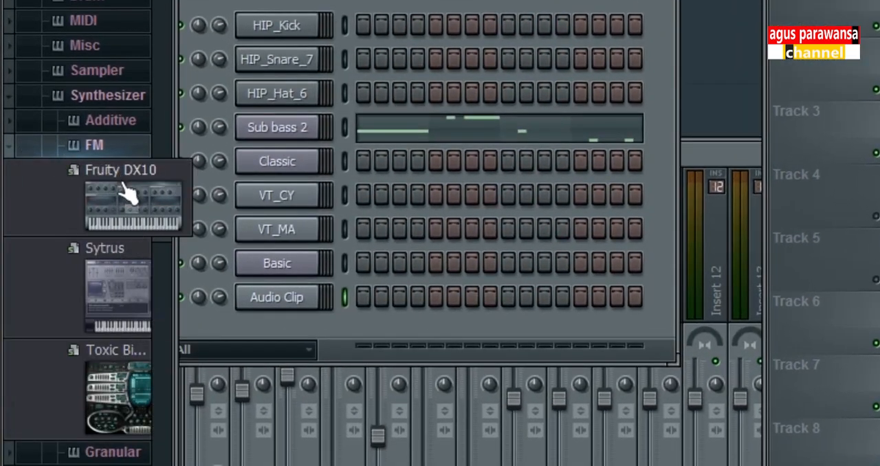
{"action": "left_click", "coordinate": [129, 208]}
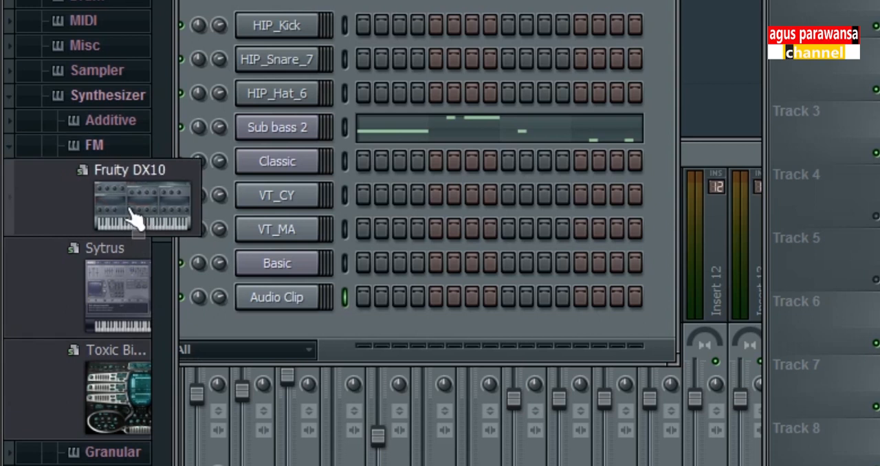
{"action": "left_click_drag", "start_coordinate": [134, 218], "coordinate": [272, 301]}
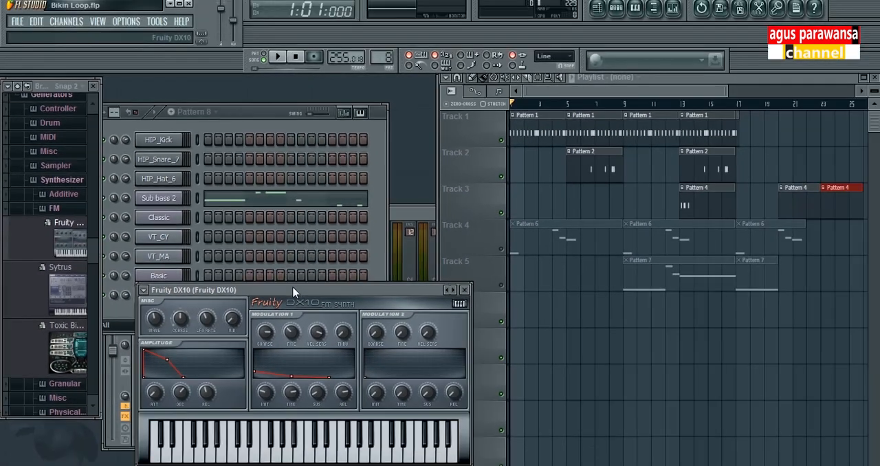
Audition the Fruity DX10 synth with a few notes on its keyboard and close its window
{"action": "left_click_drag", "start_coordinate": [512, 288], "coordinate": [523, 134]}
{"action": "left_click", "coordinate": [295, 371]}
{"action": "left_click", "coordinate": [340, 364]}
{"action": "left_click", "coordinate": [371, 364]}
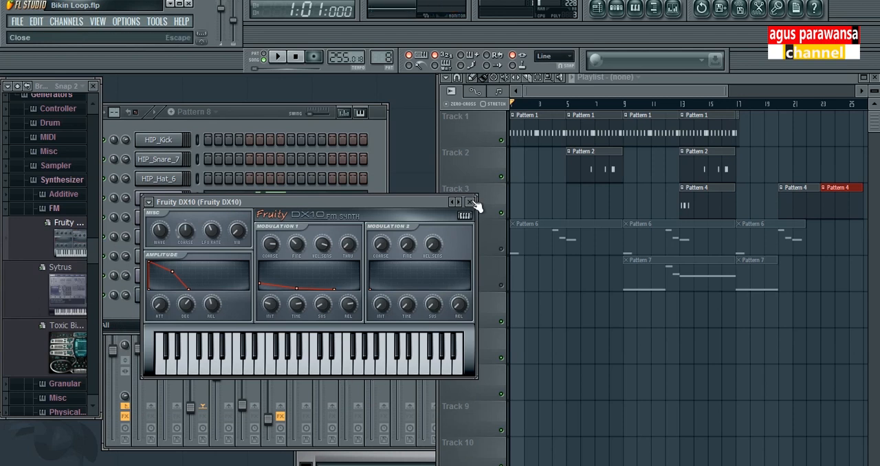
{"action": "left_click", "coordinate": [470, 201]}
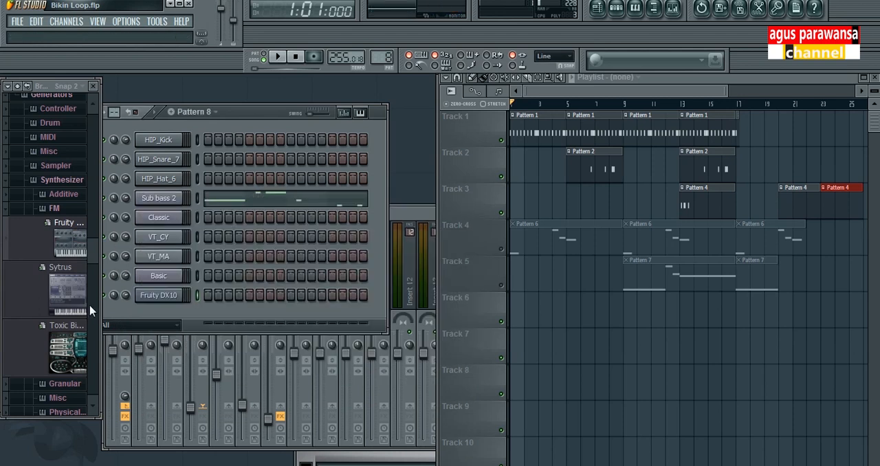
Delete the Fruity DX10 channel from the project
{"action": "right_click", "coordinate": [162, 301]}
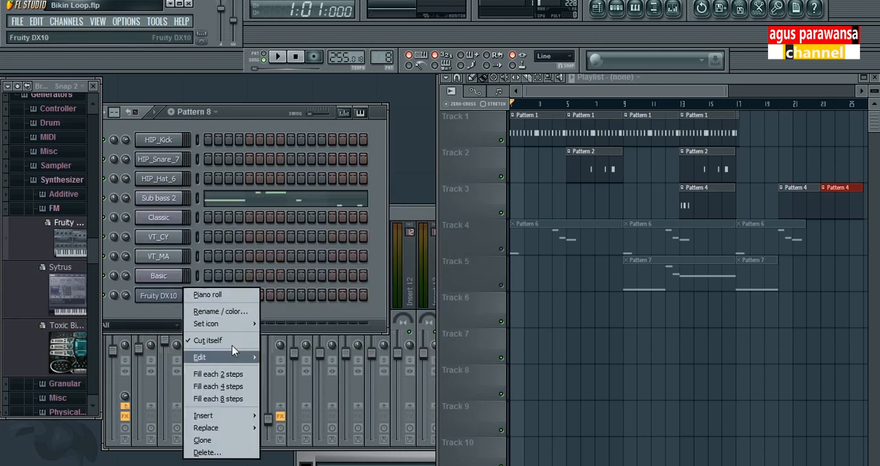
{"action": "left_click", "coordinate": [221, 451]}
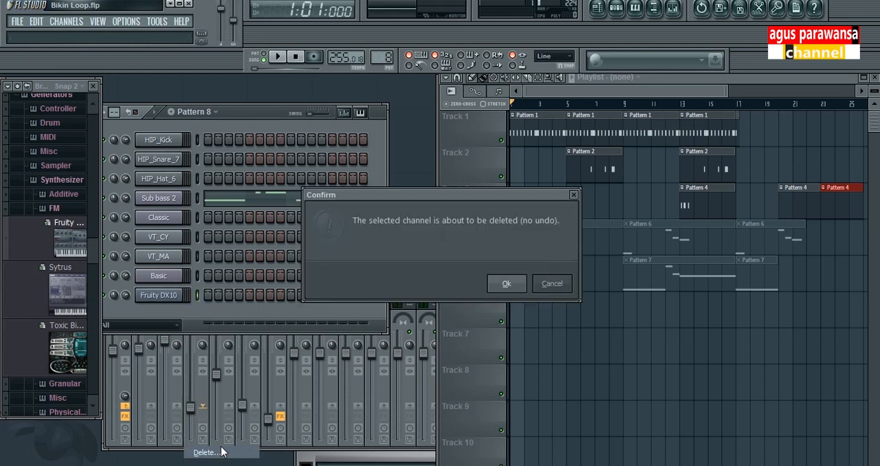
{"action": "left_click", "coordinate": [507, 285]}
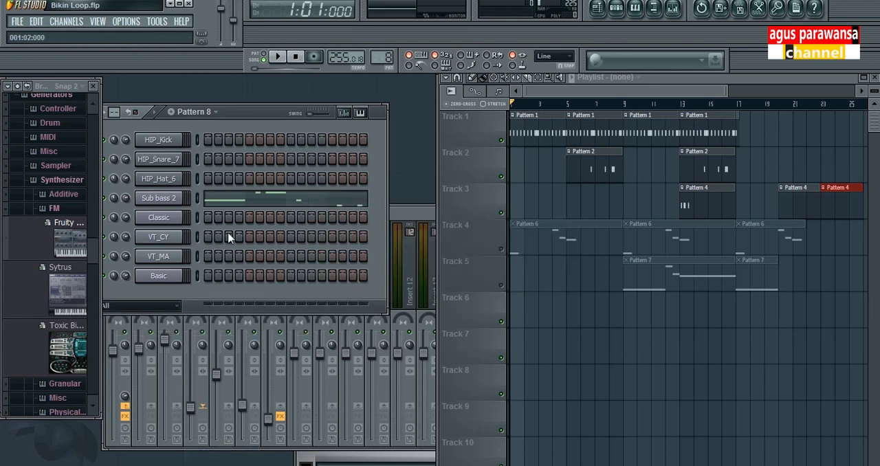
Open the Sub bass 2 channel's Sytrus synth and choose the Sub bass 2 preset from the Bass category
{"action": "left_click", "coordinate": [159, 199]}
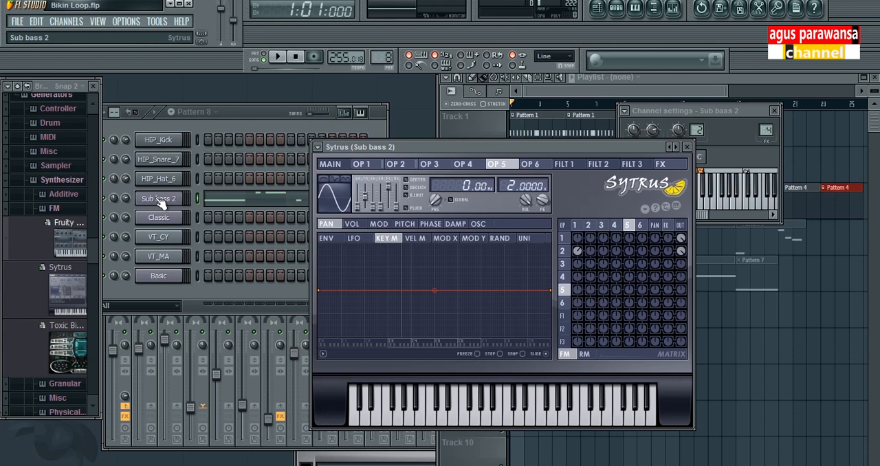
{"action": "left_click_drag", "start_coordinate": [422, 152], "coordinate": [360, 125]}
{"action": "left_click", "coordinate": [255, 119]}
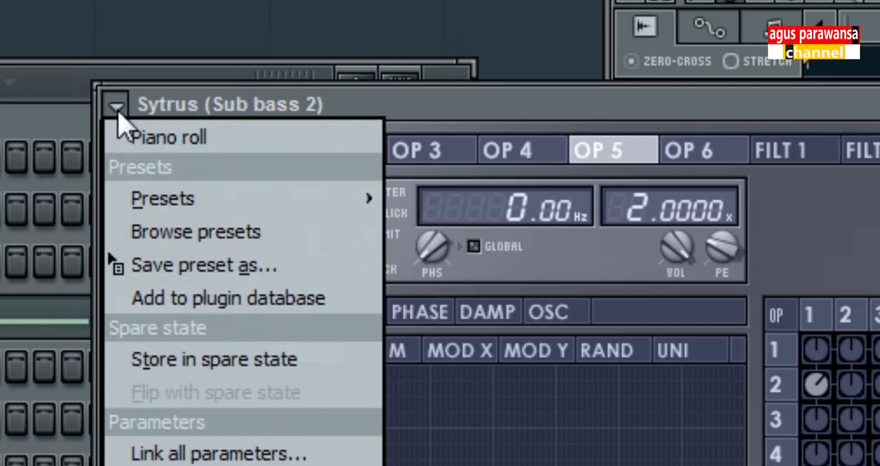
{"action": "mouse_move", "coordinate": [114, 202]}
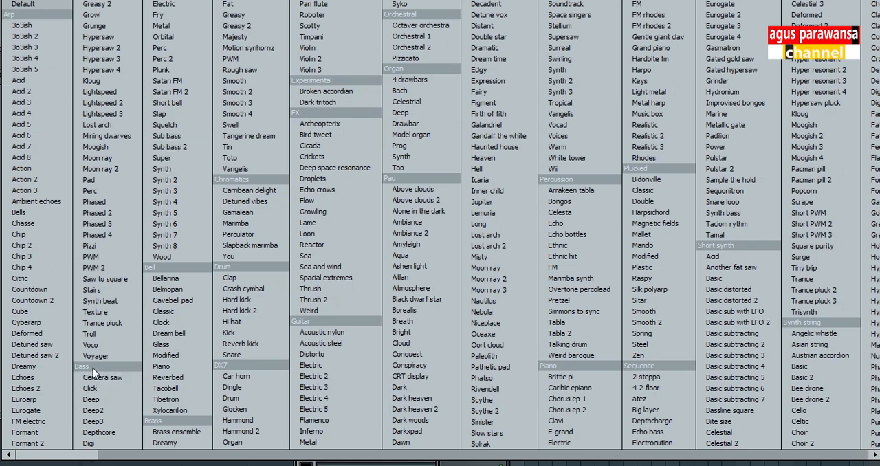
{"action": "left_click", "coordinate": [195, 154]}
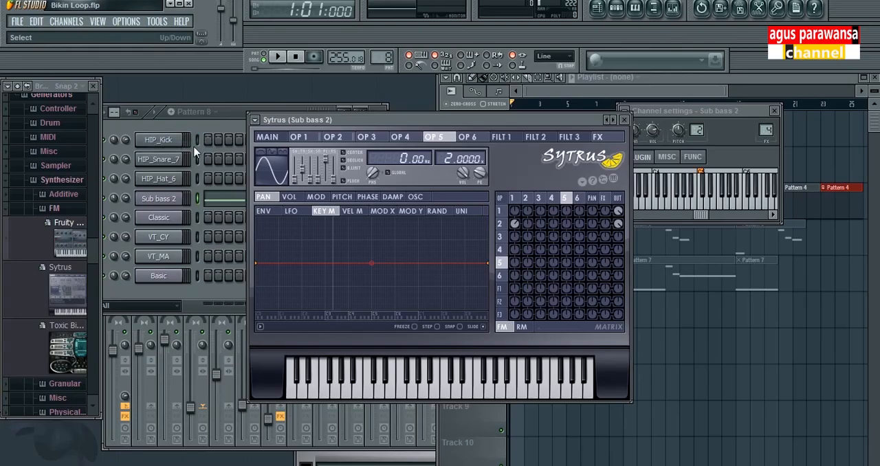
Audition the Sub bass 2 sound with several notes on the Sytrus keyboard and close the synth window
{"action": "left_click", "coordinate": [169, 199]}
{"action": "left_click", "coordinate": [169, 199]}
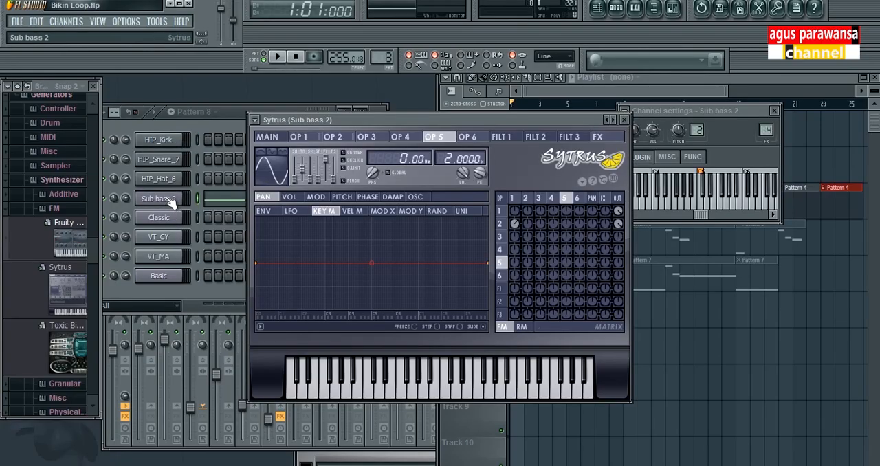
{"action": "left_click", "coordinate": [417, 385]}
{"action": "left_click", "coordinate": [403, 393]}
{"action": "left_click", "coordinate": [491, 385]}
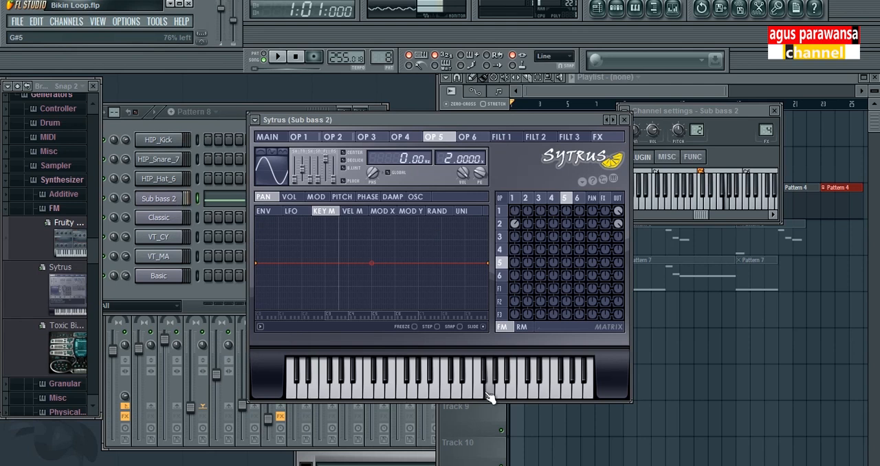
{"action": "left_click", "coordinate": [538, 395]}
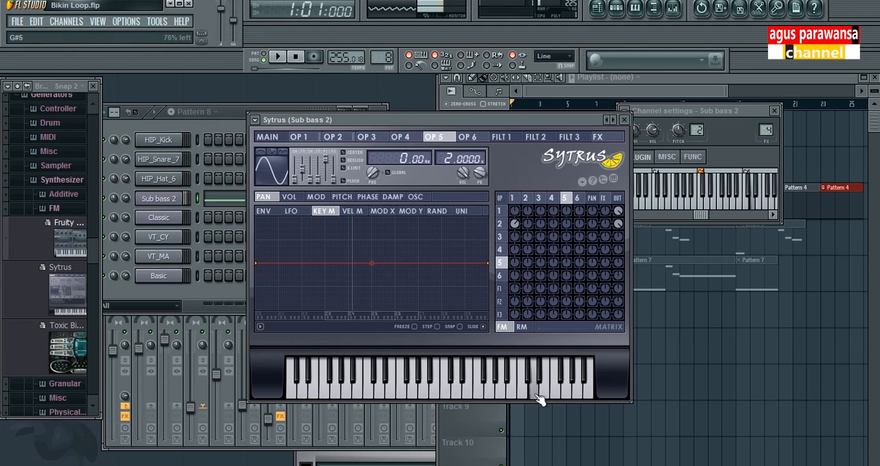
{"action": "left_click", "coordinate": [623, 119]}
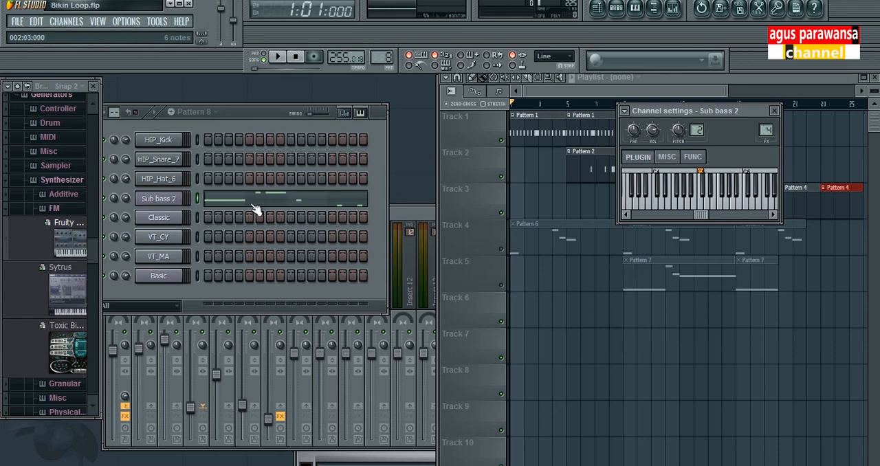
Open the Sub bass 2 channel's piano roll for Pattern 8 and reposition its window
{"action": "right_click", "coordinate": [167, 203]}
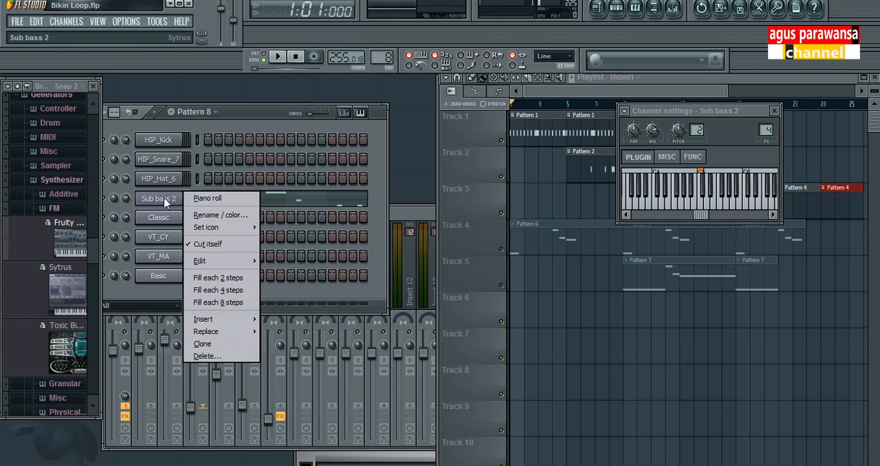
{"action": "left_click", "coordinate": [199, 199]}
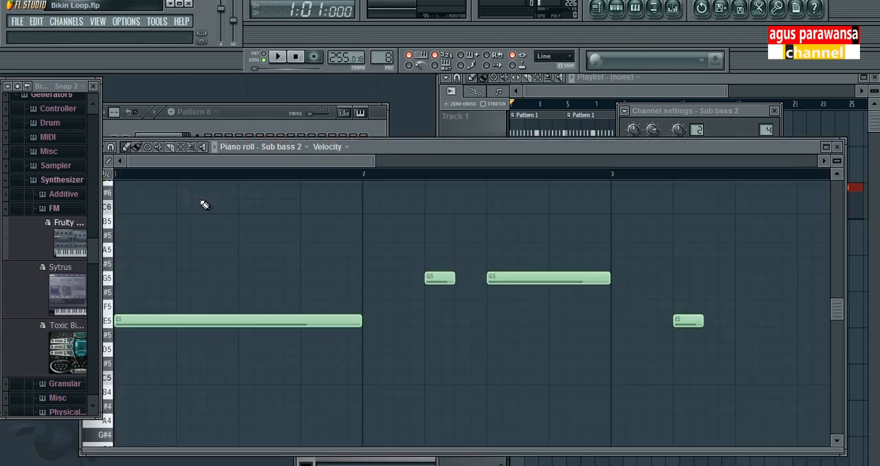
{"action": "left_click_drag", "start_coordinate": [415, 151], "coordinate": [427, 130]}
Try shifting the long E5 note at bar 1 in the piano roll and undo the move
{"action": "left_click_drag", "start_coordinate": [213, 296], "coordinate": [208, 282]}
{"action": "key", "text": "ctrl+z"}
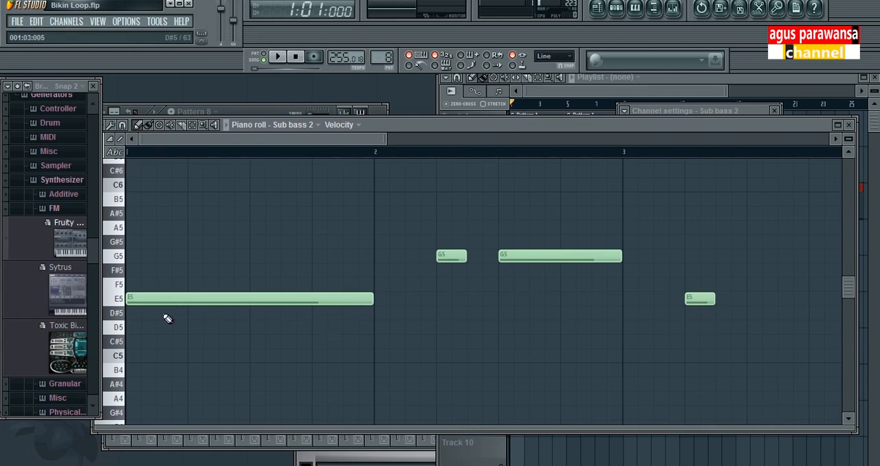
{"action": "left_click", "coordinate": [216, 297]}
{"action": "left_click", "coordinate": [701, 297]}
{"action": "left_click", "coordinate": [144, 300]}
{"action": "left_click", "coordinate": [551, 94]}
{"action": "left_click", "coordinate": [406, 138]}
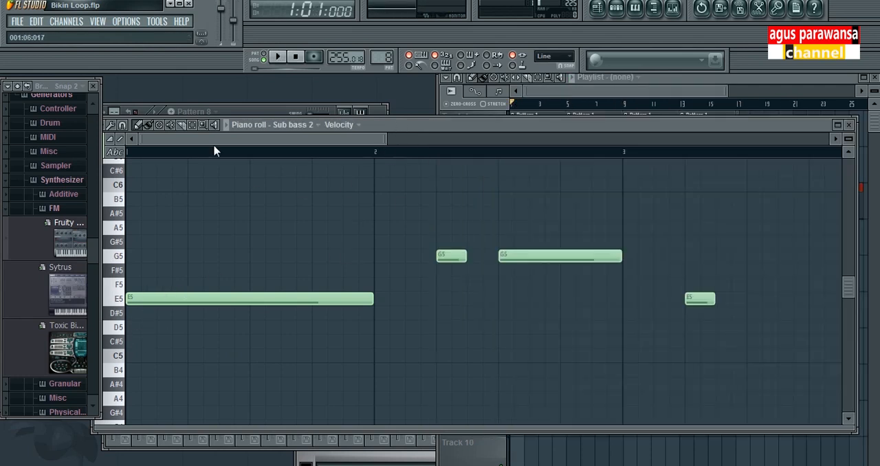
Play Pattern 8 on its own, reviewing its whole bass line in the piano roll, and stop playback
{"action": "left_click", "coordinate": [275, 57]}
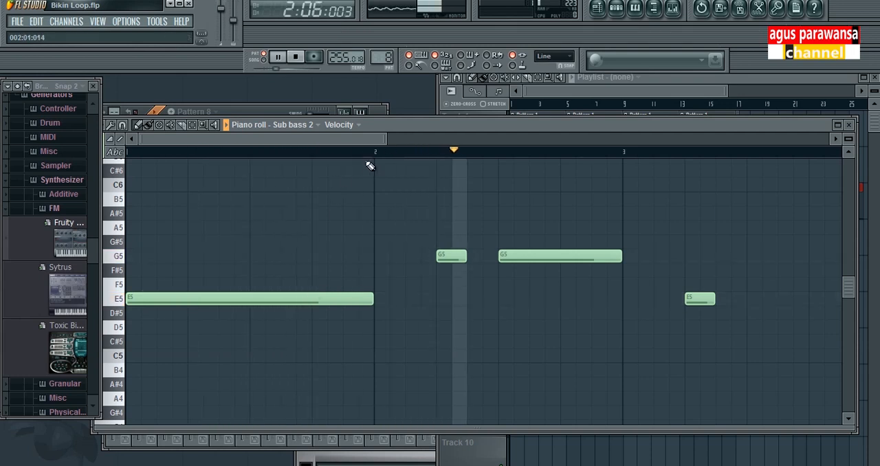
{"action": "scroll", "coordinate": [580, 334], "scroll_direction": "down", "scroll_amount": 3}
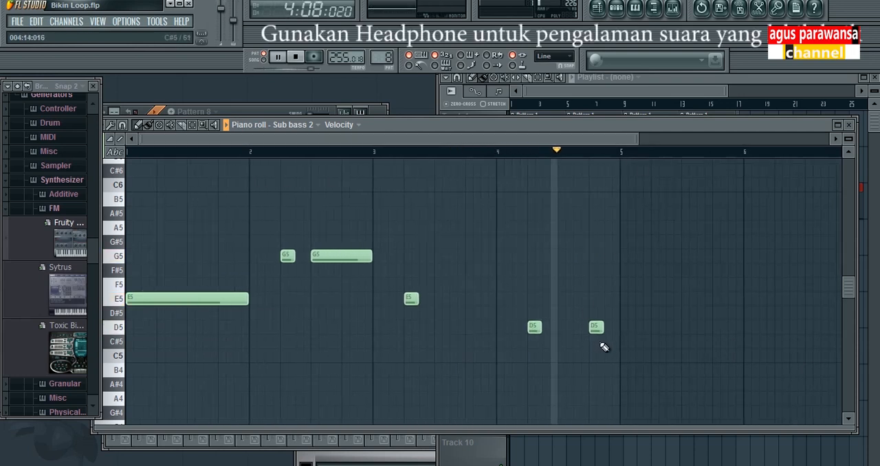
{"action": "key", "text": "space"}
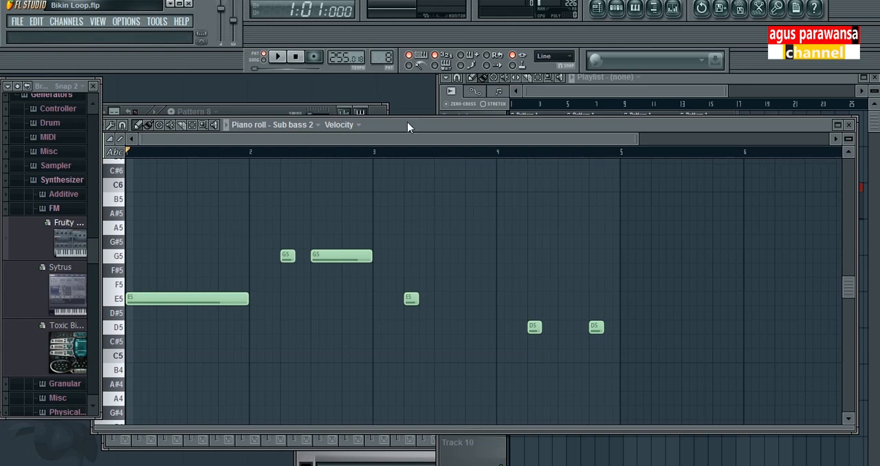
Bring the Playlist forward and place a Pattern 8 clip at bar 1 on Track 6
{"action": "left_click", "coordinate": [265, 111]}
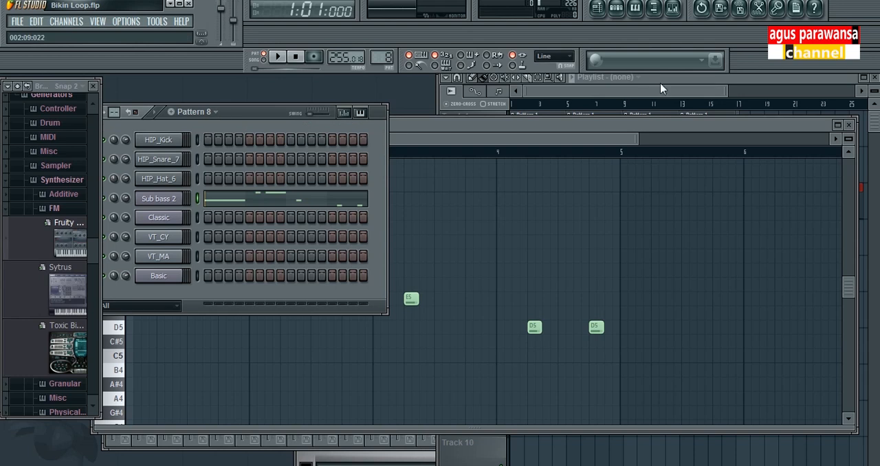
{"action": "left_click", "coordinate": [696, 77]}
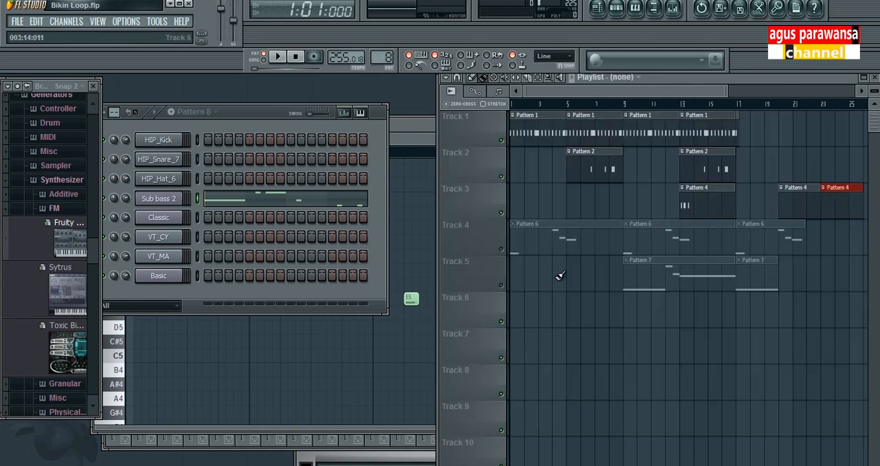
{"action": "right_click", "coordinate": [516, 294]}
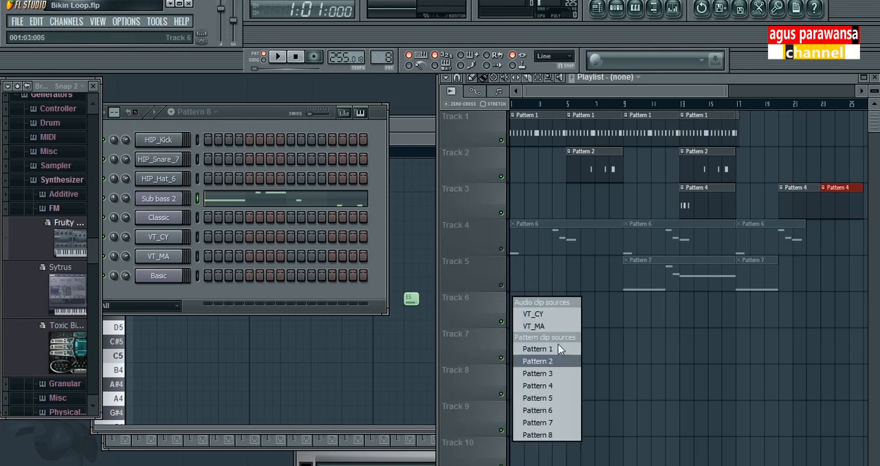
{"action": "left_click", "coordinate": [538, 435]}
{"action": "left_click", "coordinate": [520, 301]}
{"action": "mouse_move", "coordinate": [533, 296]}
{"action": "left_mouse_down"}
{"action": "mouse_move", "coordinate": [593, 295]}
{"action": "mouse_move", "coordinate": [527, 288]}
{"action": "left_mouse_up"}
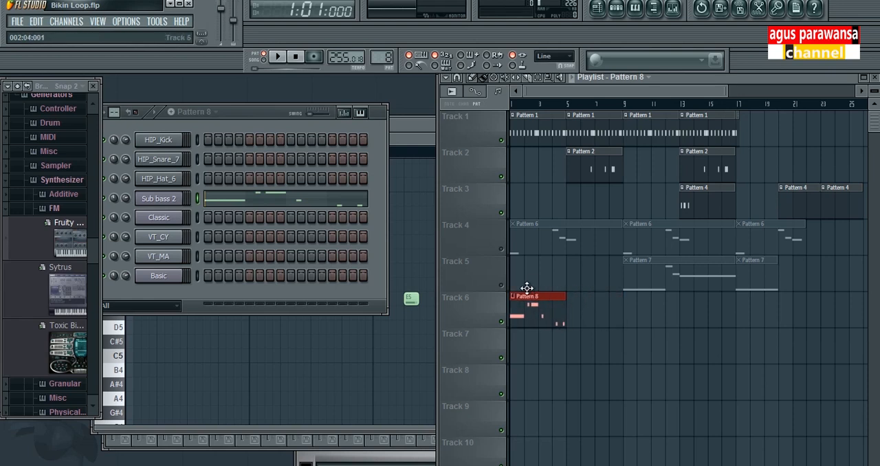
Add three more Pattern 8 clips on Track 6, starting at bars 5, 9 and 13
{"action": "left_click", "coordinate": [579, 296]}
{"action": "left_click", "coordinate": [648, 295]}
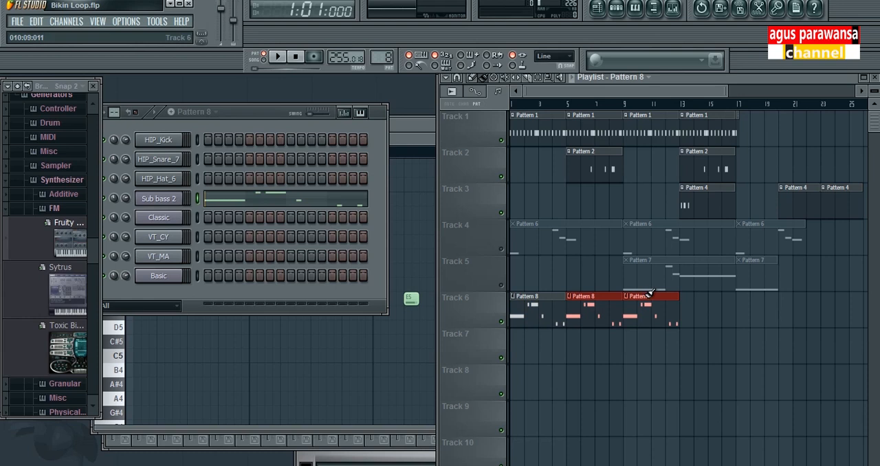
{"action": "left_click", "coordinate": [690, 295]}
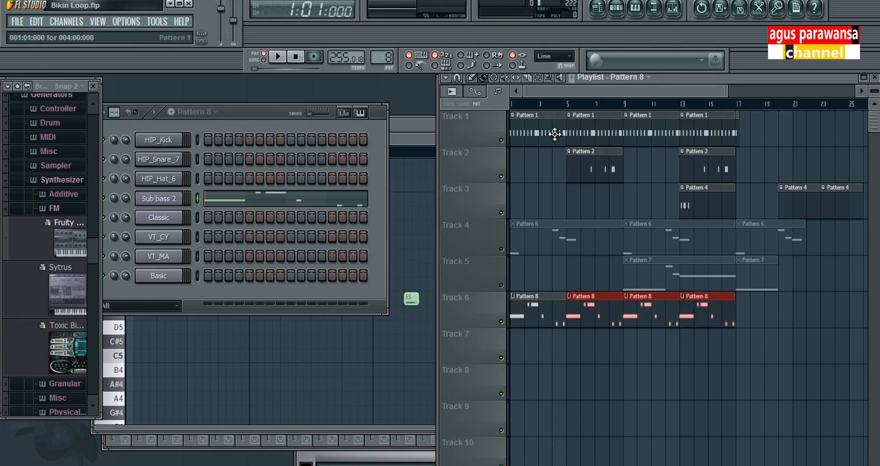
Play the arrangement from bar 1 with the new bass clips and stop playback
{"action": "left_click", "coordinate": [515, 104]}
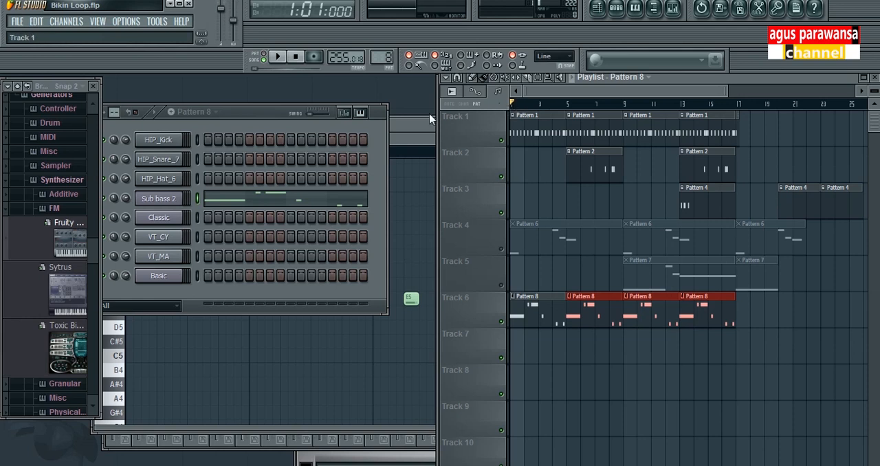
{"action": "left_click", "coordinate": [278, 56]}
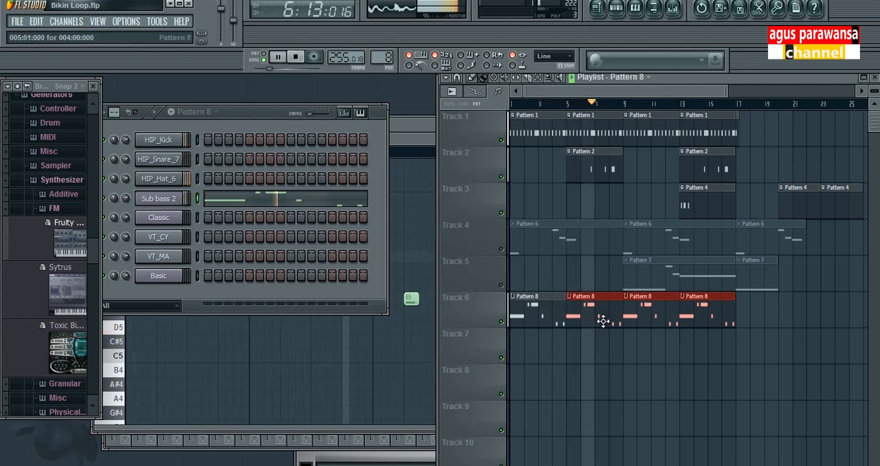
{"action": "key", "text": "space"}
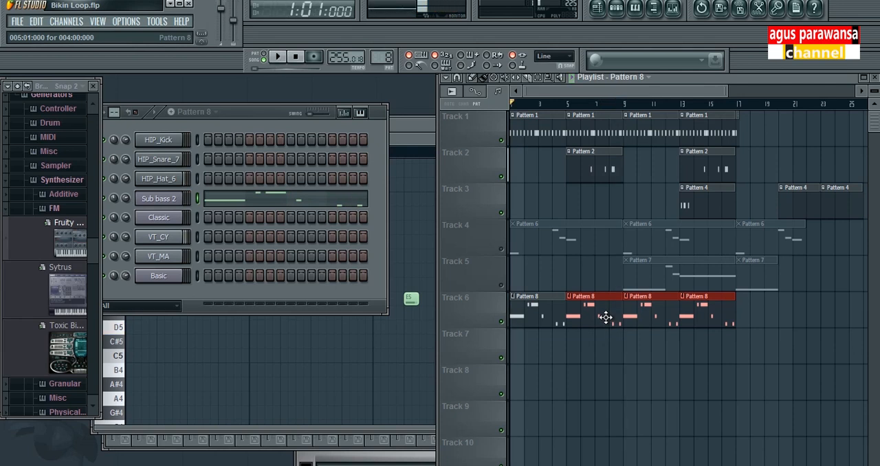
Unmute Track 4 and play its Pattern 6 clips with Tracks 1 and 6 muted, restoring both tracks after stopping
{"action": "left_click", "coordinate": [237, 118]}
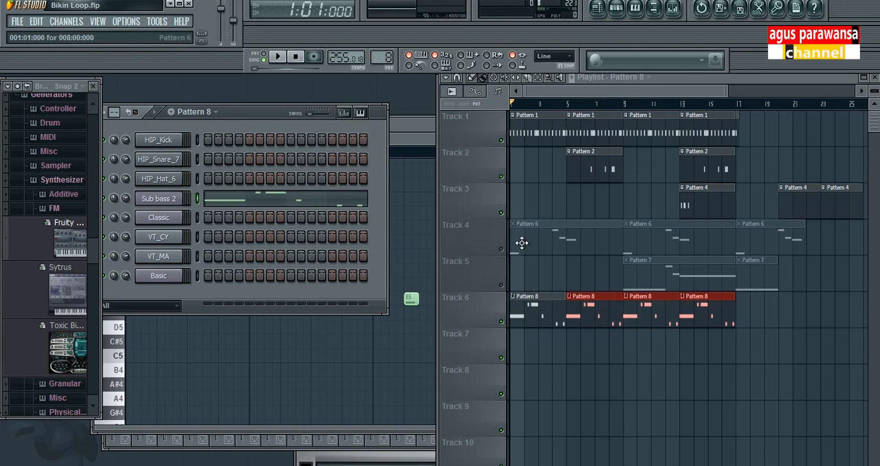
{"action": "left_click", "coordinate": [501, 249]}
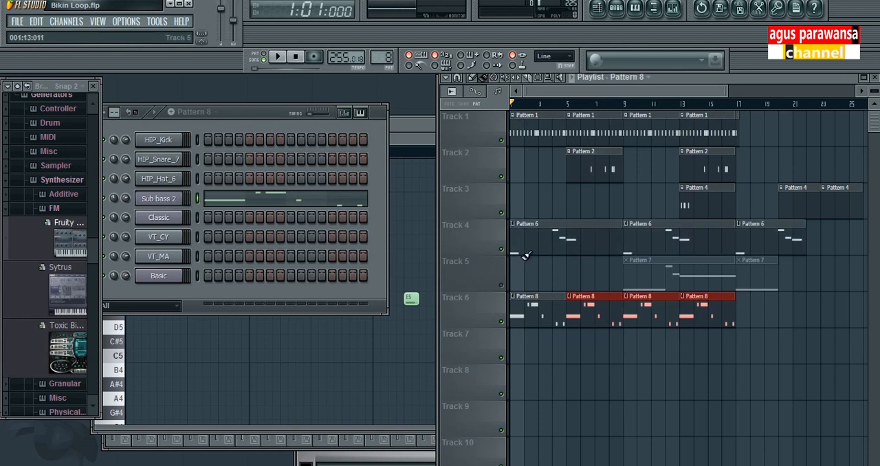
{"action": "left_click", "coordinate": [501, 321]}
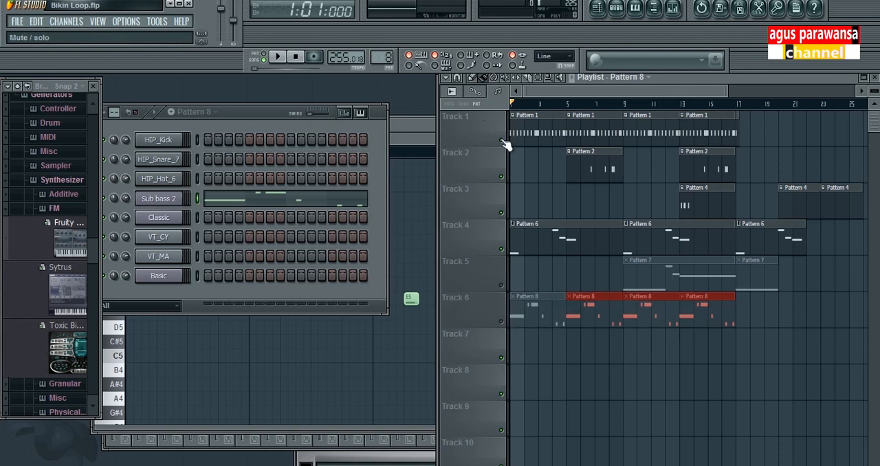
{"action": "left_click", "coordinate": [502, 141]}
{"action": "key", "text": "space"}
{"action": "key", "text": "space"}
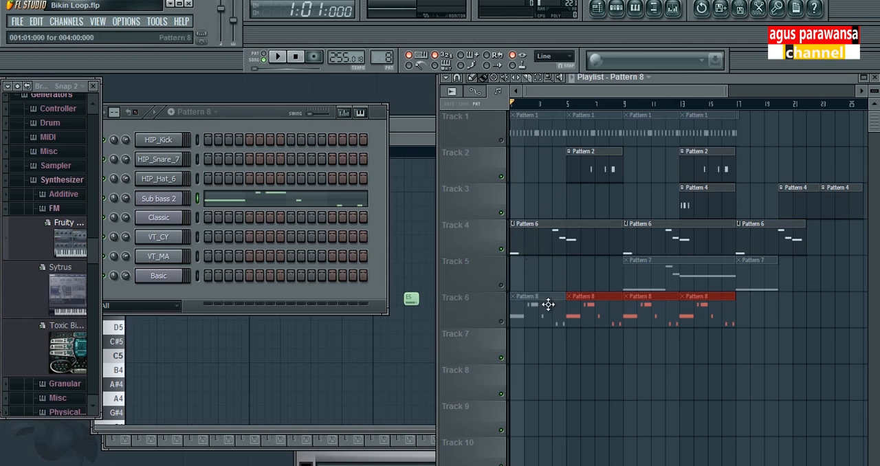
{"action": "left_click", "coordinate": [502, 322]}
{"action": "left_click", "coordinate": [502, 140]}
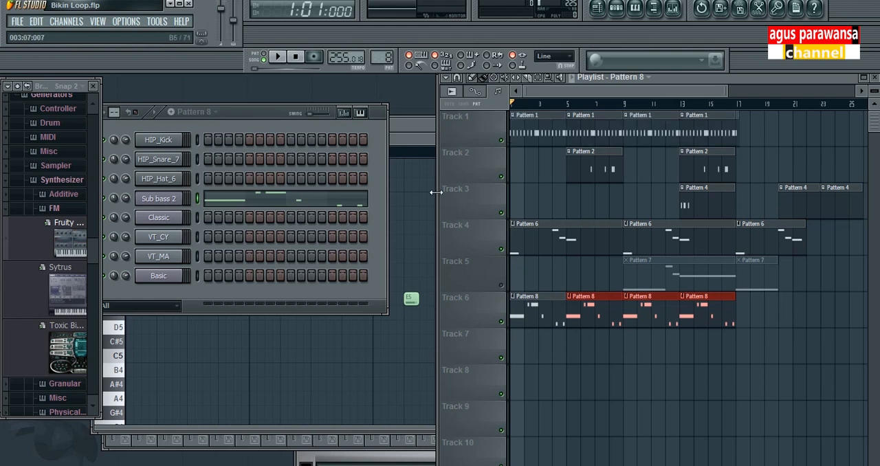
Switch to Pattern 6 and open the Classic channel's piano roll, moving it clear of the channel names
{"action": "left_click", "coordinate": [269, 113]}
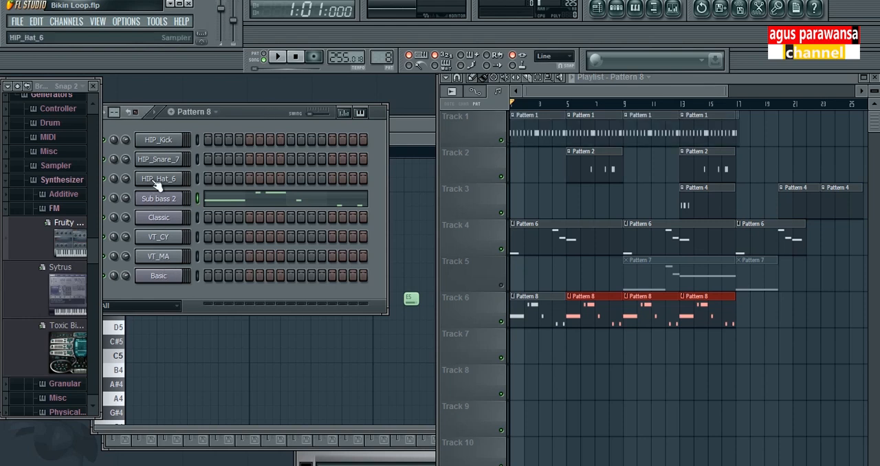
{"action": "left_click", "coordinate": [216, 113]}
{"action": "left_click", "coordinate": [200, 199]}
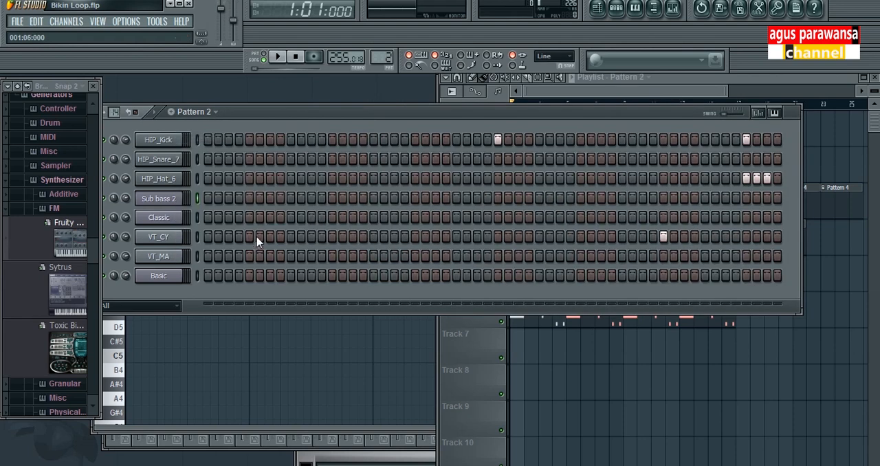
{"action": "left_click", "coordinate": [215, 112]}
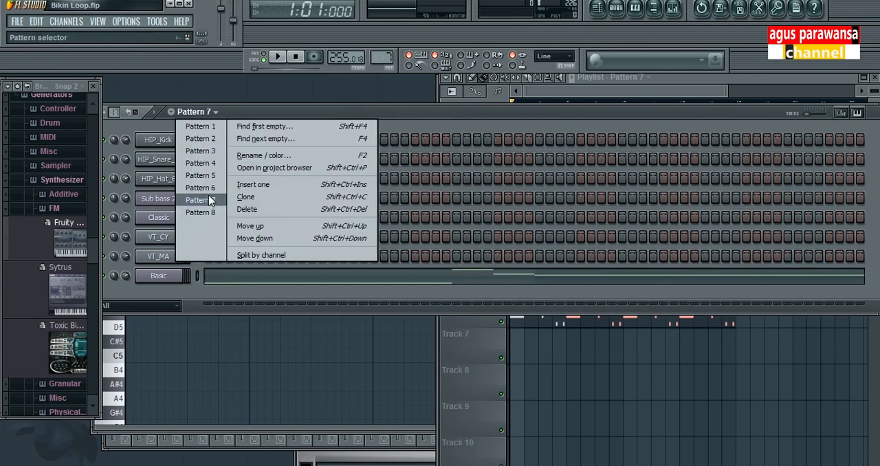
{"action": "left_click", "coordinate": [200, 187]}
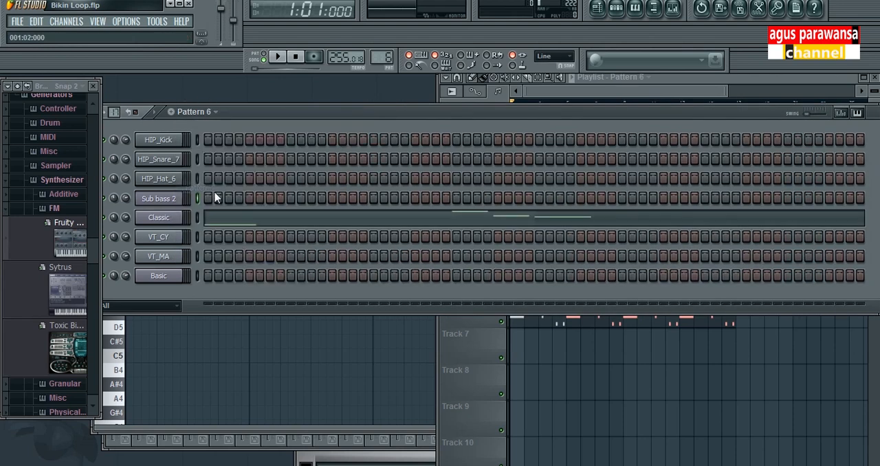
{"action": "left_click", "coordinate": [248, 224]}
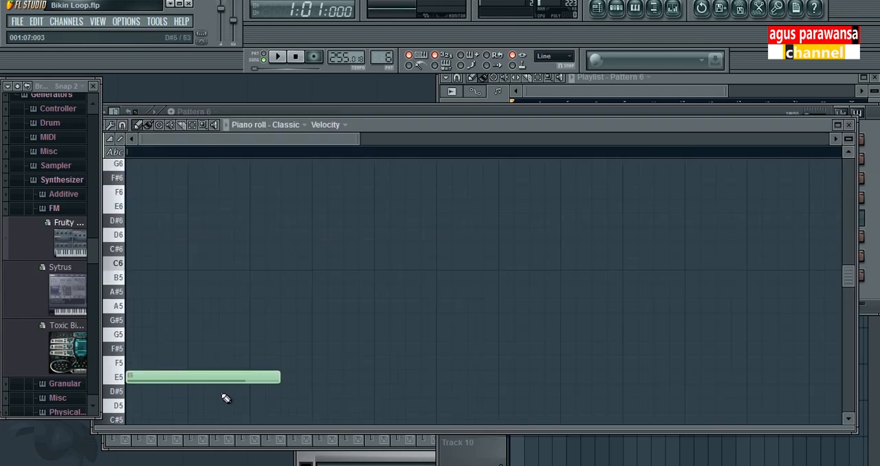
{"action": "left_click_drag", "start_coordinate": [352, 131], "coordinate": [582, 118]}
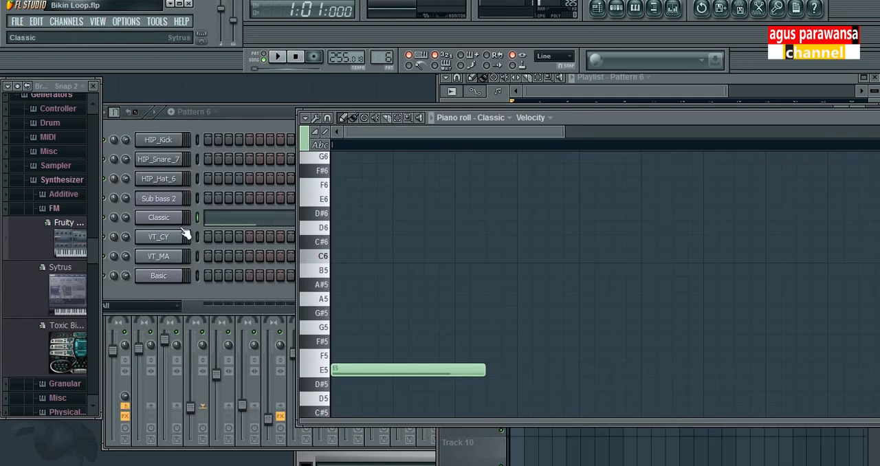
Play Pattern 6 on its own, reviewing its Classic notes in the piano roll, and close the piano roll after stopping
{"action": "left_click", "coordinate": [424, 370]}
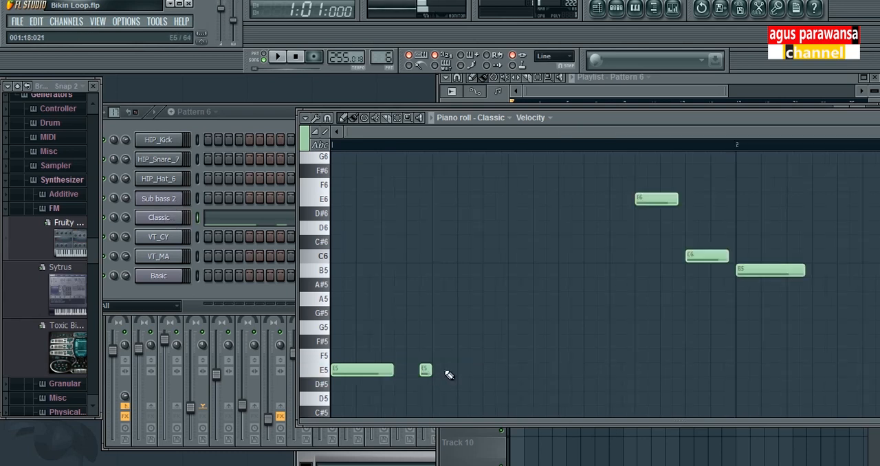
{"action": "right_click", "coordinate": [425, 371]}
{"action": "left_click", "coordinate": [277, 56]}
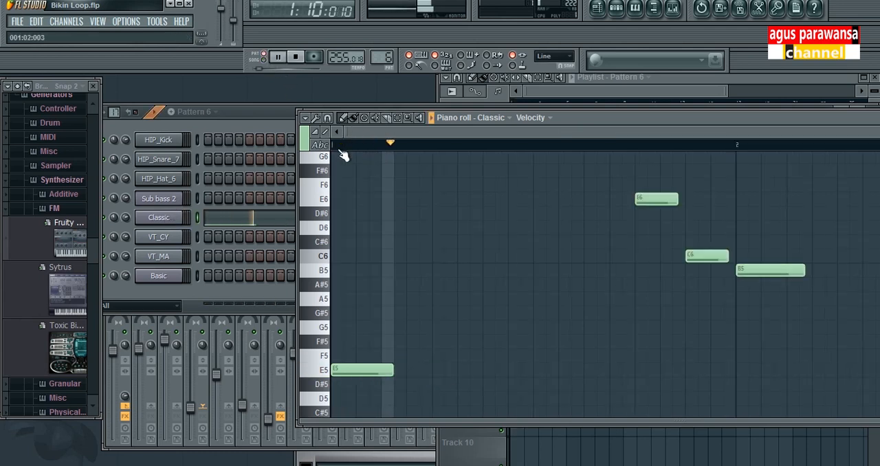
{"action": "left_click_drag", "start_coordinate": [839, 117], "coordinate": [694, 88]}
{"action": "left_click_drag", "start_coordinate": [741, 102], "coordinate": [824, 102]}
{"action": "key", "text": "space"}
{"action": "left_click_drag", "start_coordinate": [741, 90], "coordinate": [748, 109]}
{"action": "left_click_drag", "start_coordinate": [813, 112], "coordinate": [711, 110]}
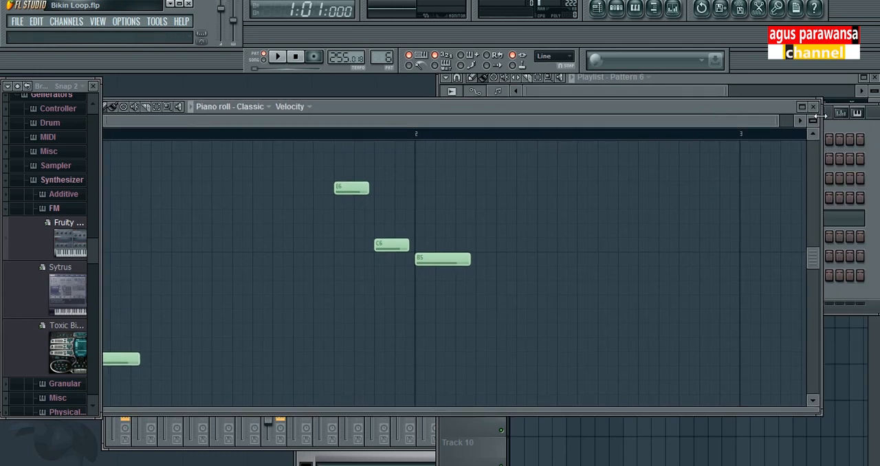
{"action": "left_click", "coordinate": [813, 107]}
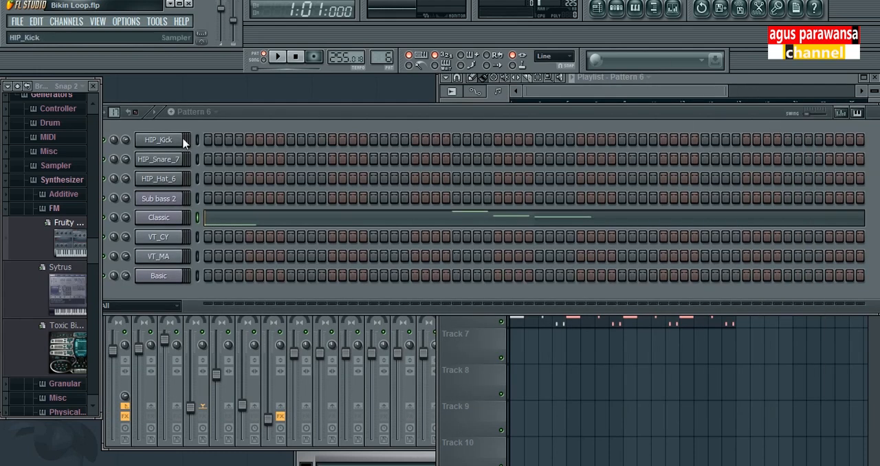
Bring the Playlist forward and delete the three Pattern 6 clips from Track 4
{"action": "left_click_drag", "start_coordinate": [797, 116], "coordinate": [732, 87]}
{"action": "left_click", "coordinate": [490, 328]}
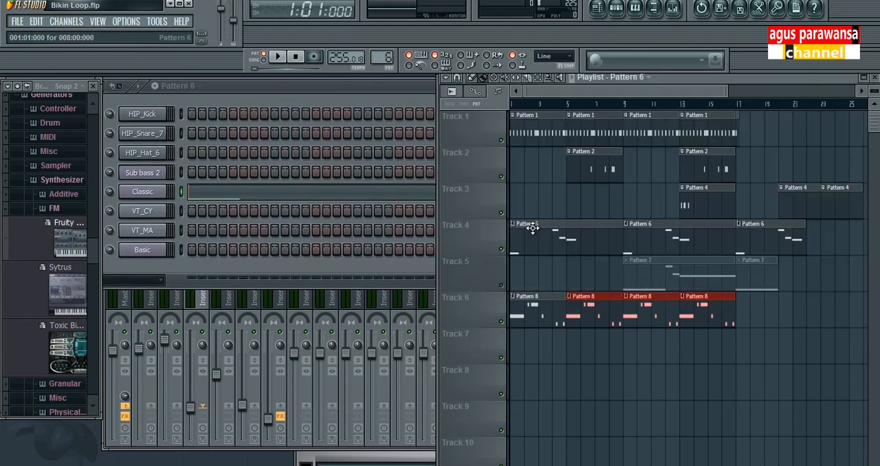
{"action": "right_click", "coordinate": [788, 230]}
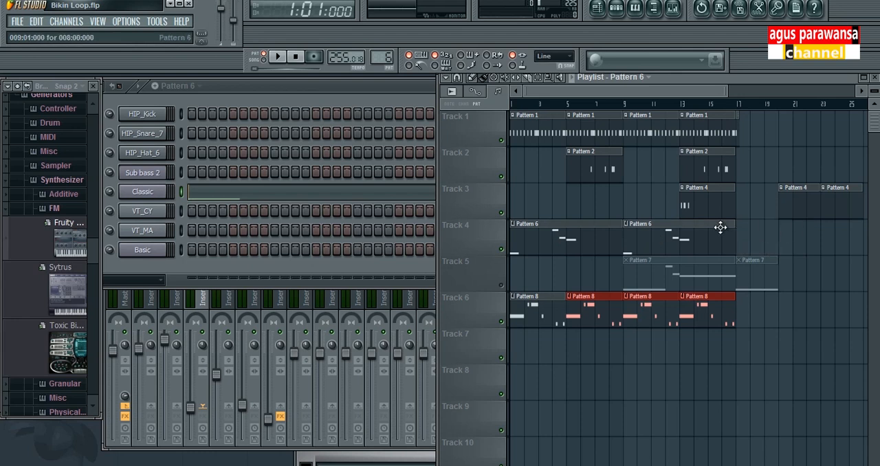
{"action": "right_click", "coordinate": [682, 227]}
{"action": "right_click", "coordinate": [561, 230]}
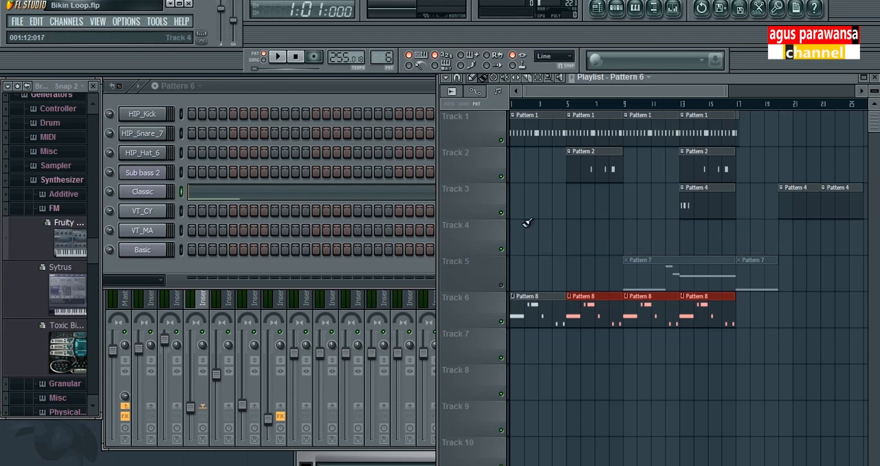
Place Pattern 6 clips on Track 4 at bars 1, 9 and 17, each shortened to five bars, and play the arrangement
{"action": "left_click", "coordinate": [518, 222]}
{"action": "left_click", "coordinate": [646, 229]}
{"action": "left_click", "coordinate": [742, 227]}
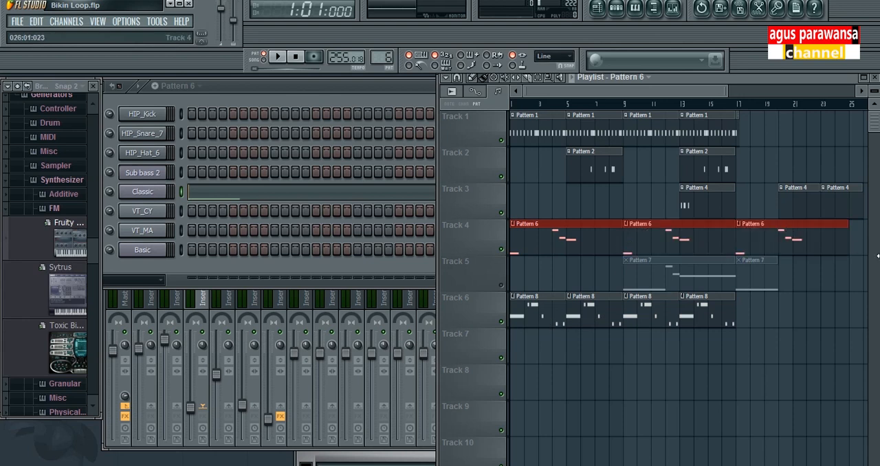
{"action": "left_click_drag", "start_coordinate": [849, 239], "coordinate": [805, 246]}
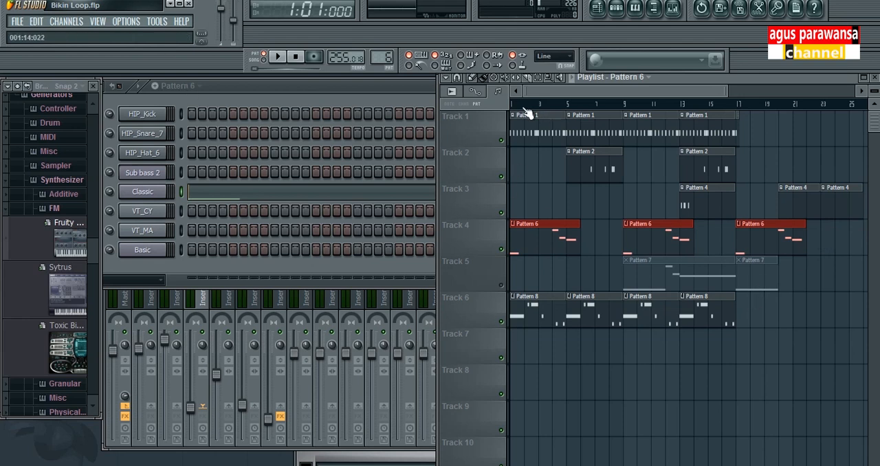
{"action": "key", "text": "space"}
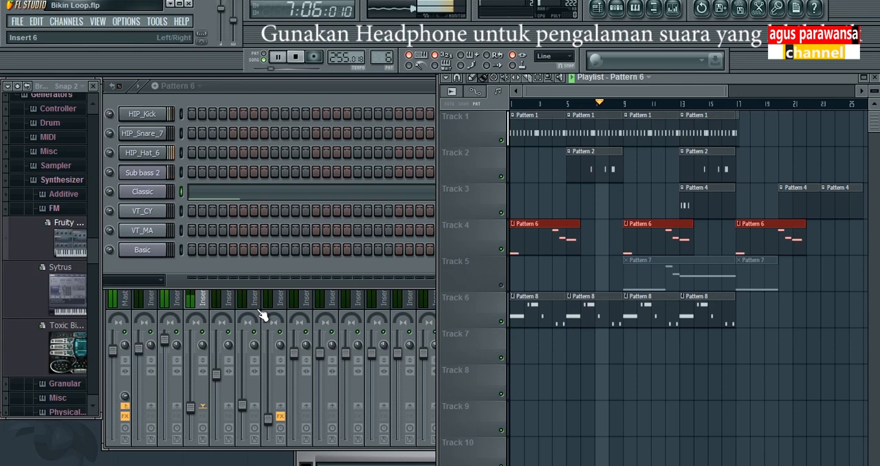
{"action": "key", "text": "space"}
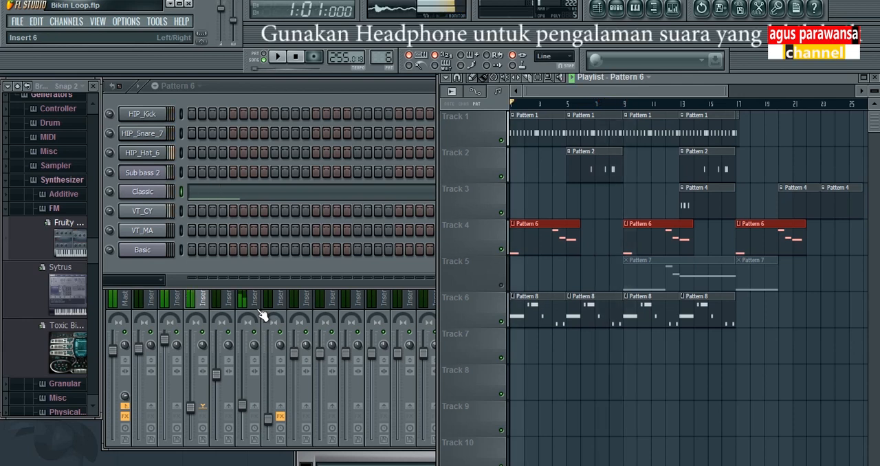
Open the Classic channel's settings and check its FX assignment against the Insert 6 track in the mixer
{"action": "left_click", "coordinate": [309, 389]}
{"action": "left_click", "coordinate": [332, 87]}
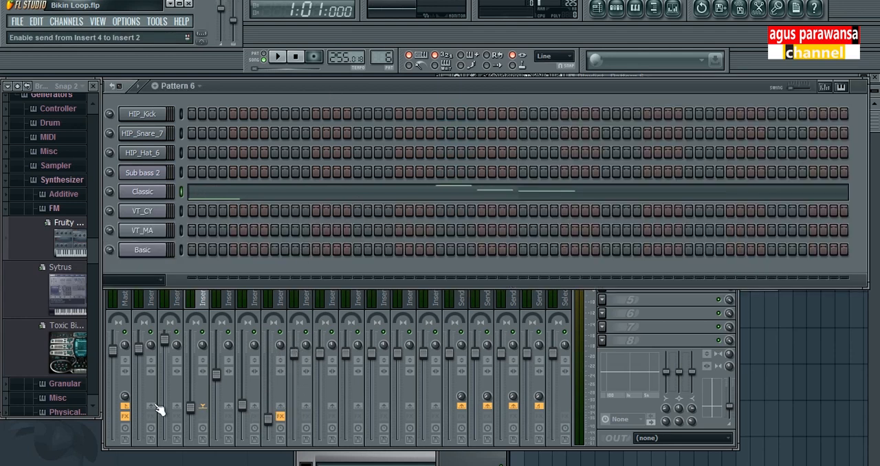
{"action": "left_click", "coordinate": [186, 298]}
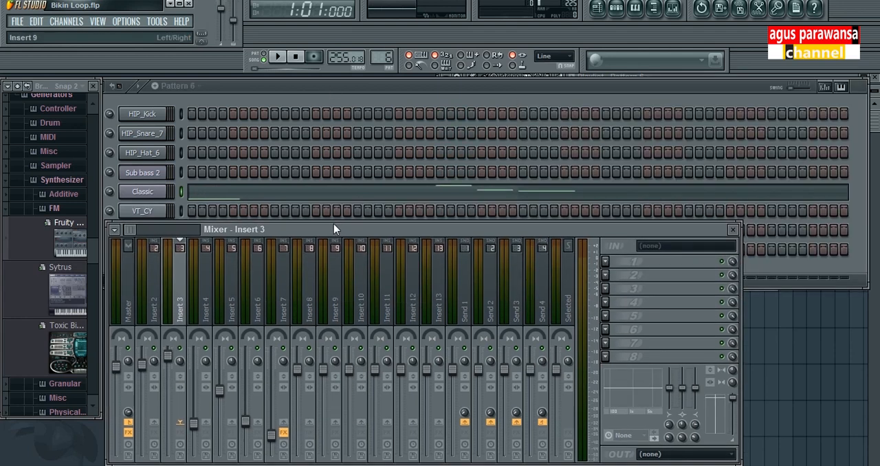
{"action": "left_click", "coordinate": [155, 194]}
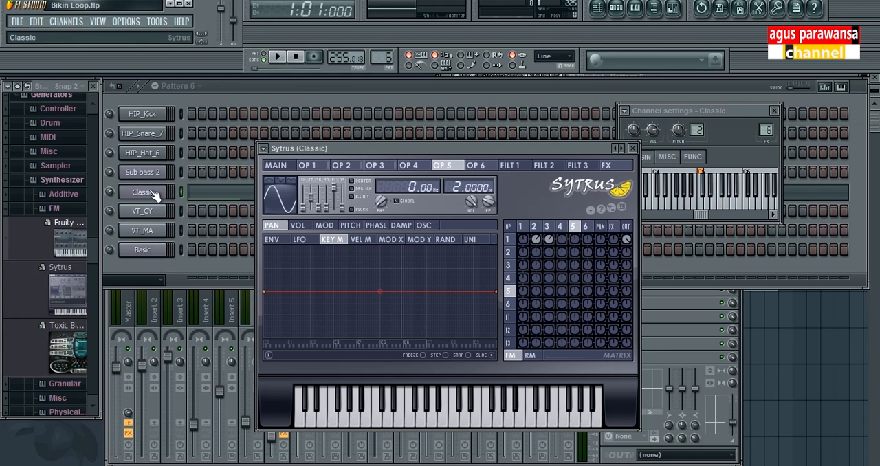
{"action": "left_click_drag", "start_coordinate": [722, 111], "coordinate": [738, 115]}
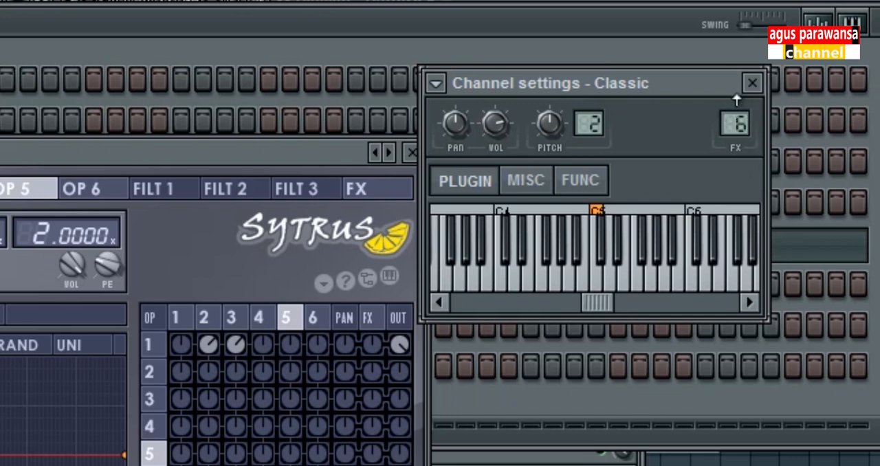
{"action": "left_click_drag", "start_coordinate": [736, 101], "coordinate": [736, 94]}
{"action": "left_click_drag", "start_coordinate": [736, 124], "coordinate": [730, 113]}
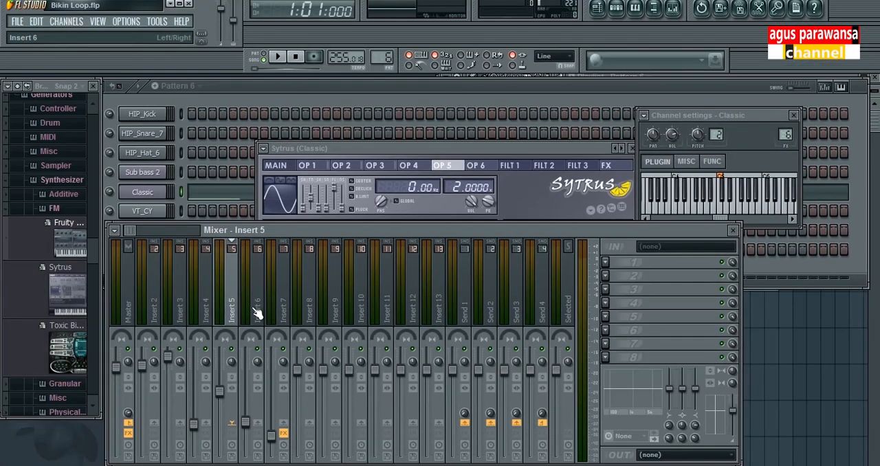
{"action": "left_click", "coordinate": [259, 306]}
{"action": "mouse_move", "coordinate": [246, 421]}
{"action": "left_mouse_down"}
{"action": "mouse_move", "coordinate": [245, 403]}
{"action": "mouse_move", "coordinate": [245, 422]}
{"action": "left_mouse_up"}
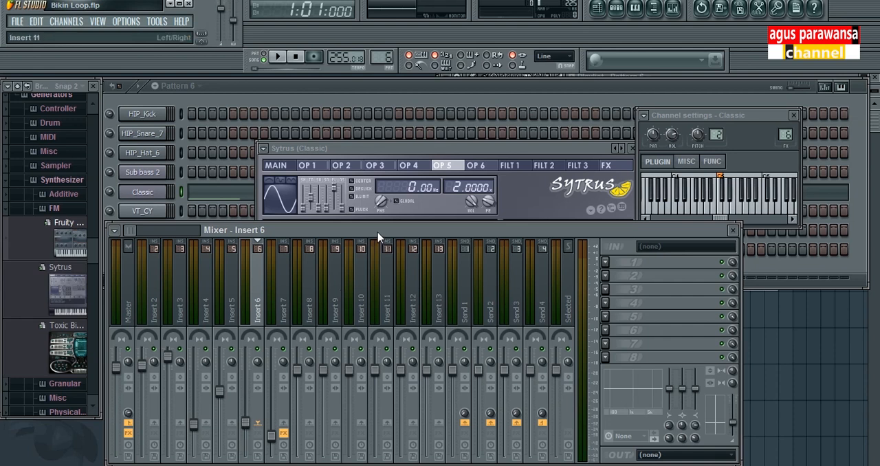
{"action": "left_click", "coordinate": [384, 90]}
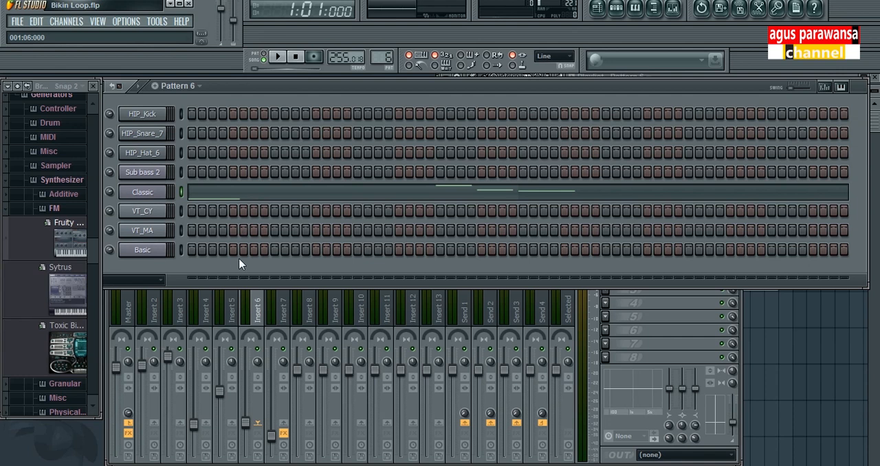
Unmute Track 5 and play its Pattern 7 clip from bar 9 with Tracks 1, 4 and 6 muted, restoring them after stopping
{"action": "left_click_drag", "start_coordinate": [876, 336], "coordinate": [874, 122]}
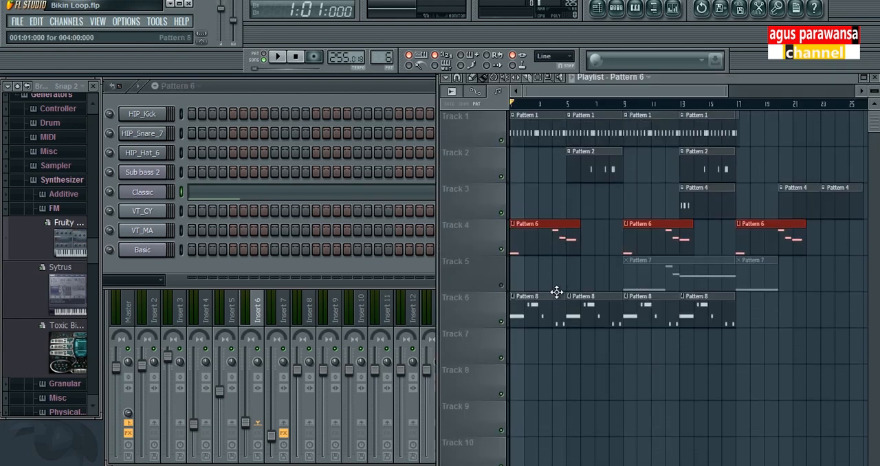
{"action": "left_click", "coordinate": [505, 287]}
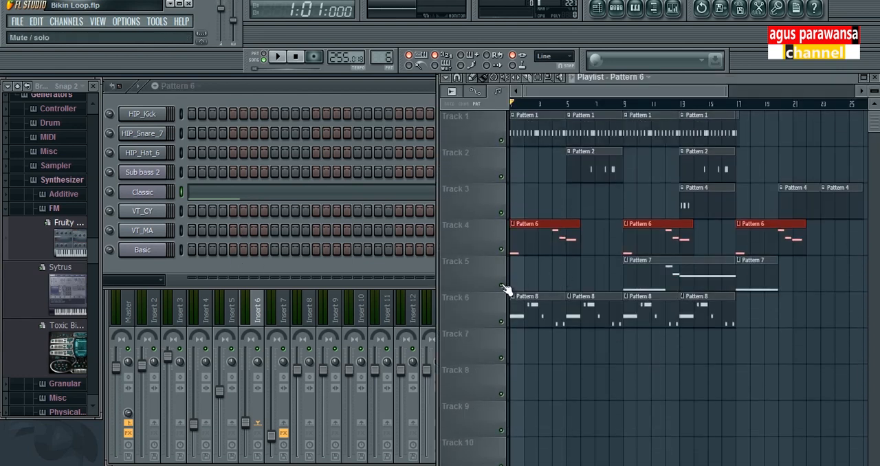
{"action": "left_click", "coordinate": [503, 250]}
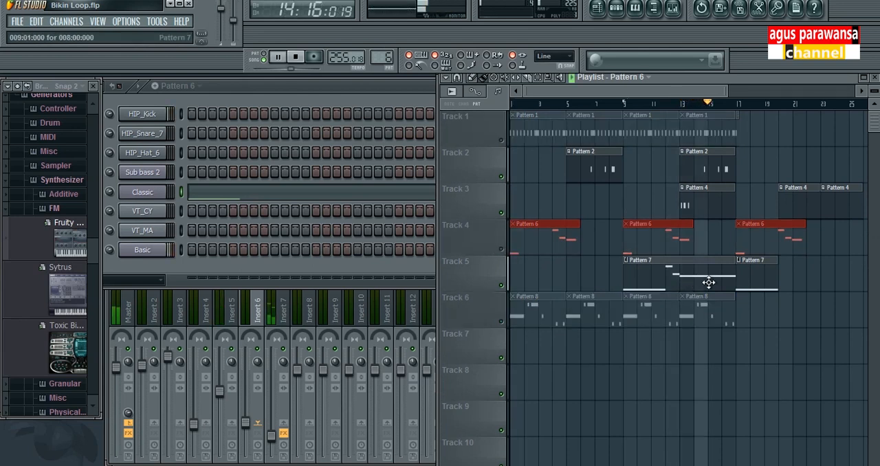
{"action": "key", "text": "space"}
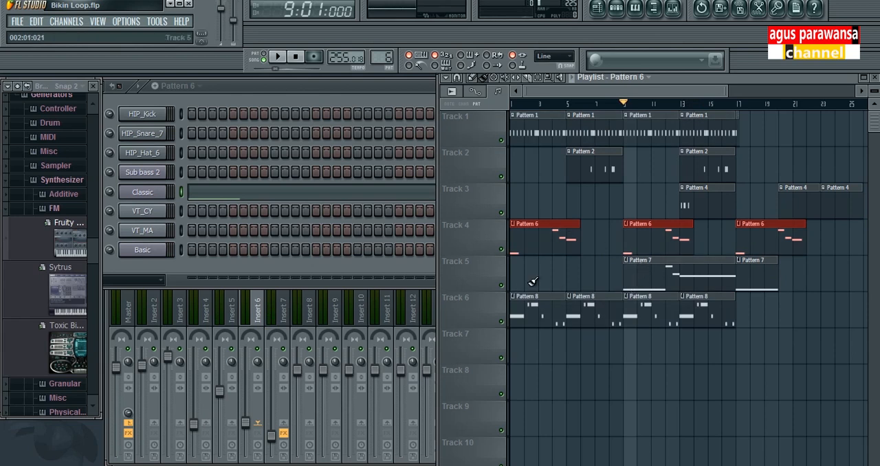
Open Pattern 7's Basic melody in the piano roll and play it in pattern mode, stopping after a short listen
{"action": "left_click", "coordinate": [200, 88]}
{"action": "left_click", "coordinate": [182, 177]}
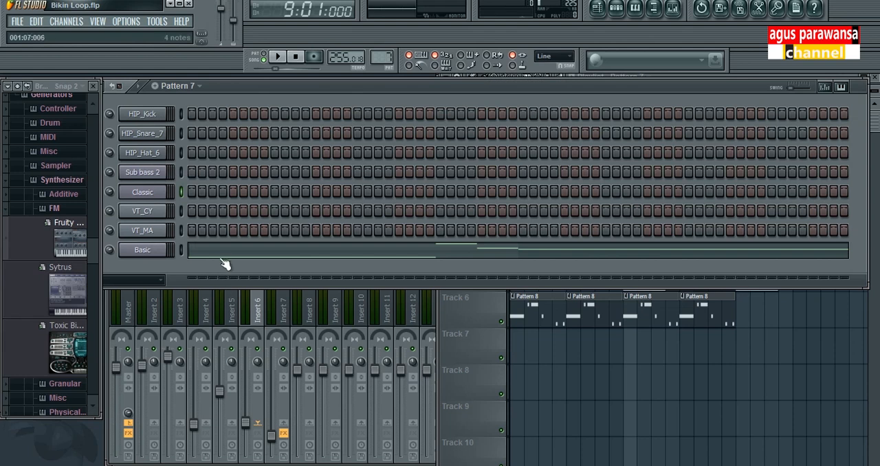
{"action": "right_click", "coordinate": [148, 250]}
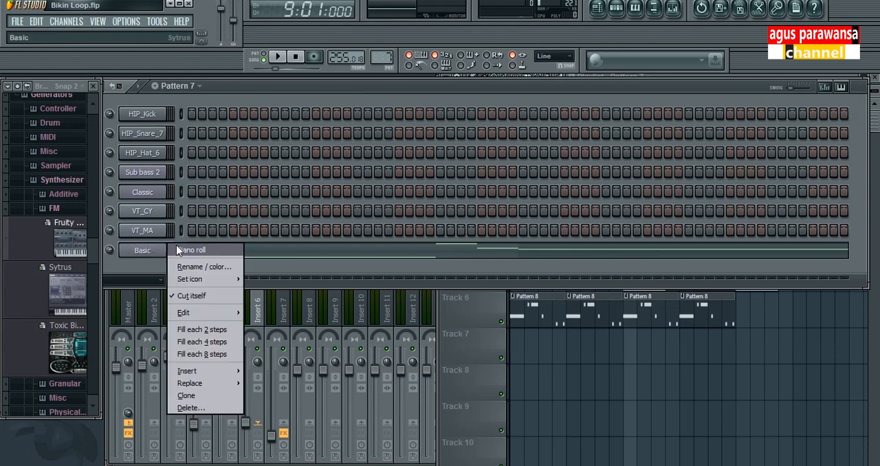
{"action": "left_click", "coordinate": [180, 250]}
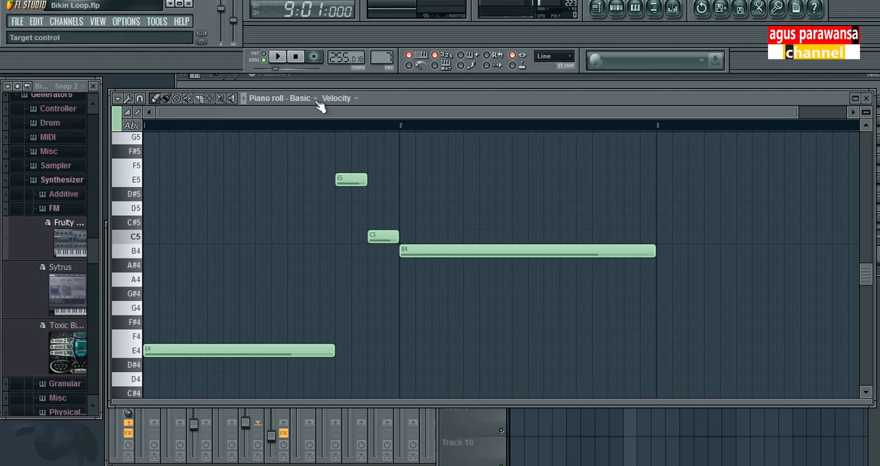
{"action": "left_click_drag", "start_coordinate": [412, 95], "coordinate": [416, 98]}
{"action": "left_click", "coordinate": [264, 58]}
{"action": "key", "text": "space"}
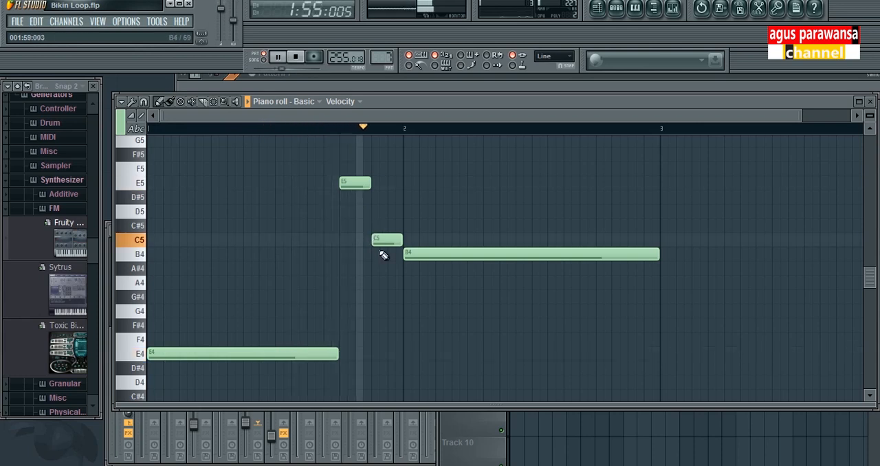
{"action": "key", "text": "space"}
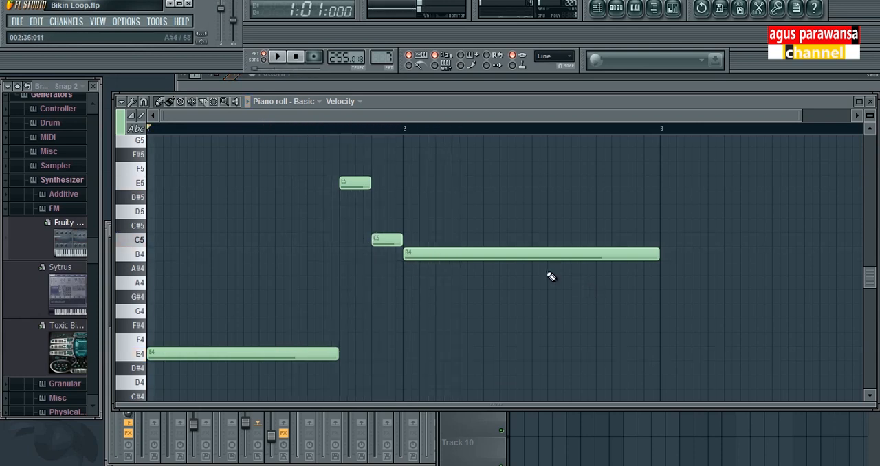
Bring the Playlist forward, delete the Pattern 7 clip at bar 9 on Track 5 and place a new one there
{"action": "left_click_drag", "start_coordinate": [482, 105], "coordinate": [454, 143]}
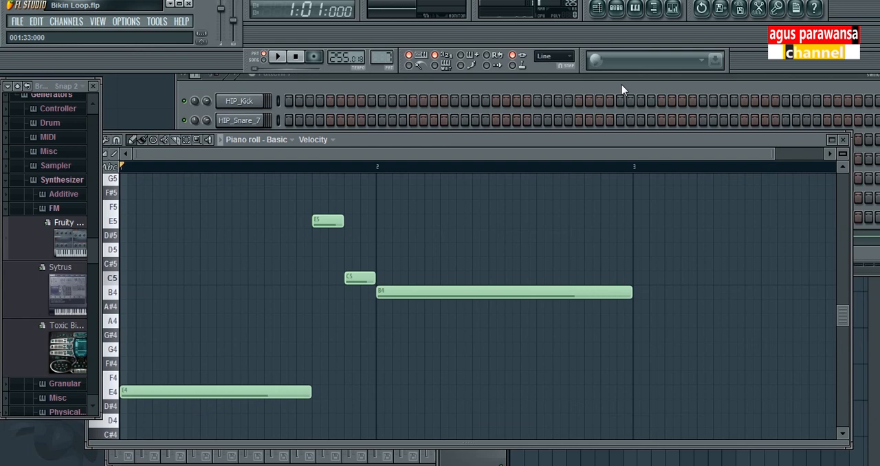
{"action": "left_click", "coordinate": [616, 79]}
{"action": "left_click_drag", "start_coordinate": [616, 78], "coordinate": [551, 87]}
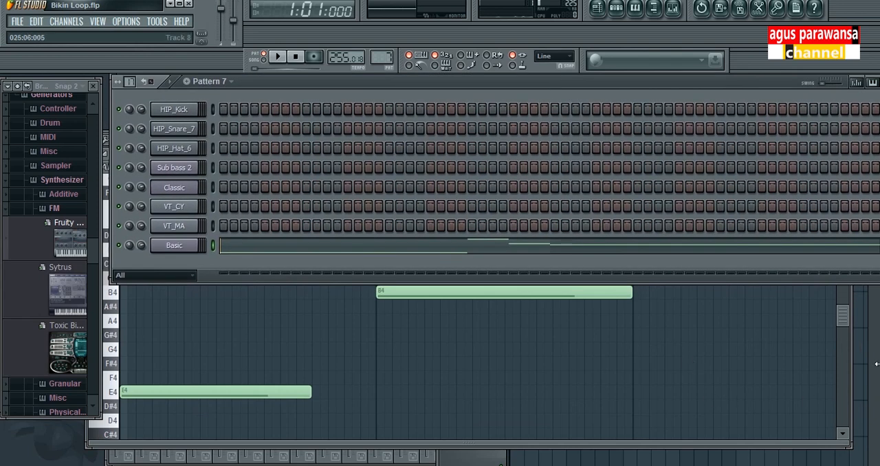
{"action": "key", "text": "F5"}
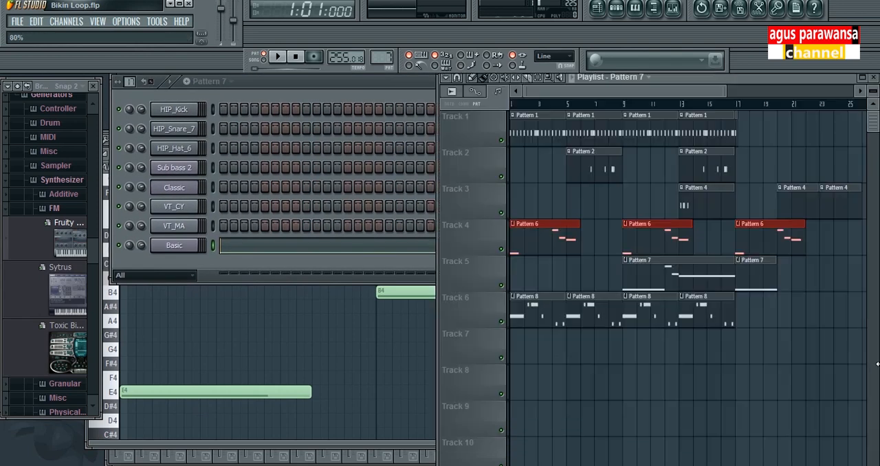
{"action": "right_click", "coordinate": [639, 264]}
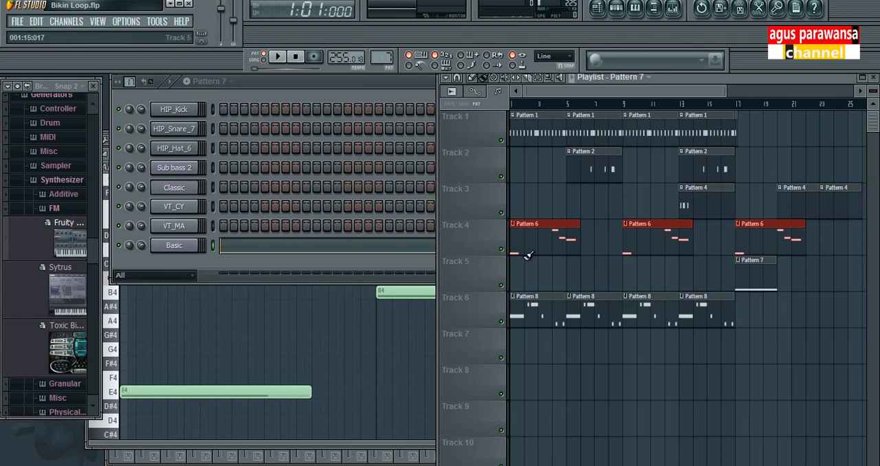
{"action": "left_click_drag", "start_coordinate": [521, 261], "coordinate": [656, 257]}
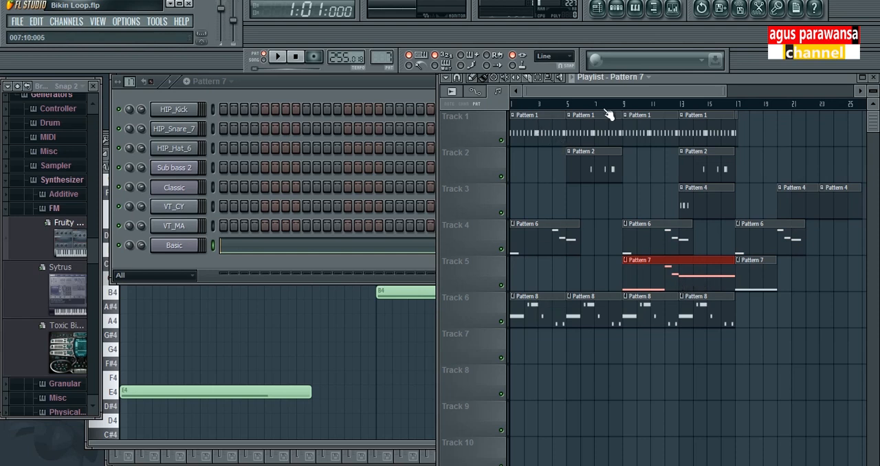
Play the arrangement from bar 9, stop it, and play the whole song from bar 1 with the Playlist in view
{"action": "left_click", "coordinate": [625, 103]}
{"action": "key", "text": "space"}
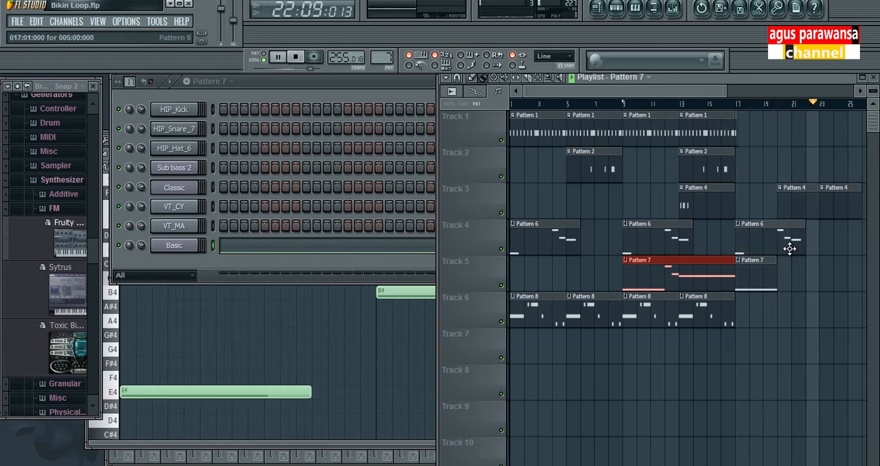
{"action": "key", "text": "space"}
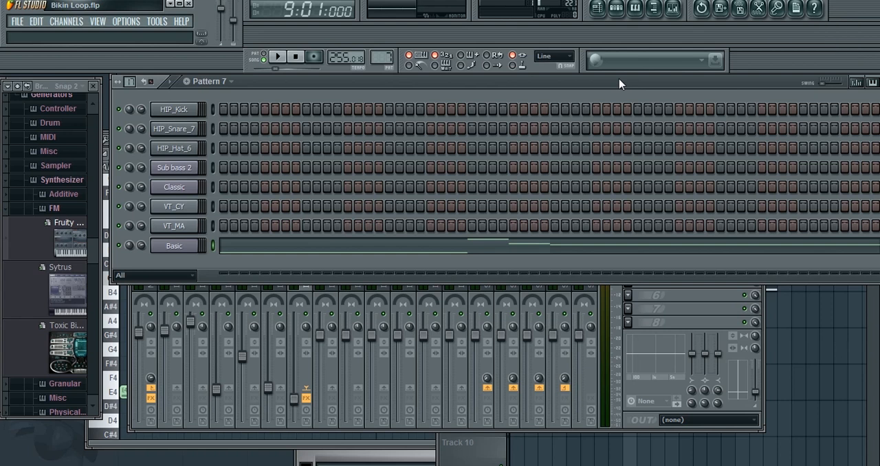
{"action": "key", "text": "F5"}
{"action": "key", "text": "space"}
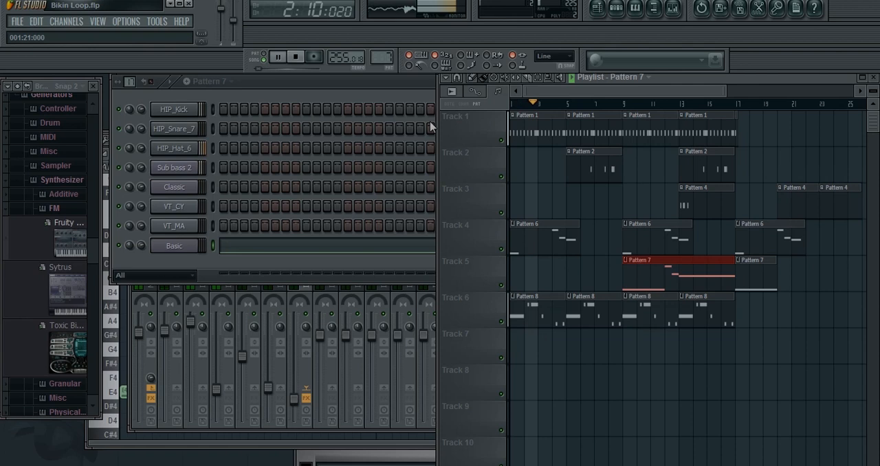